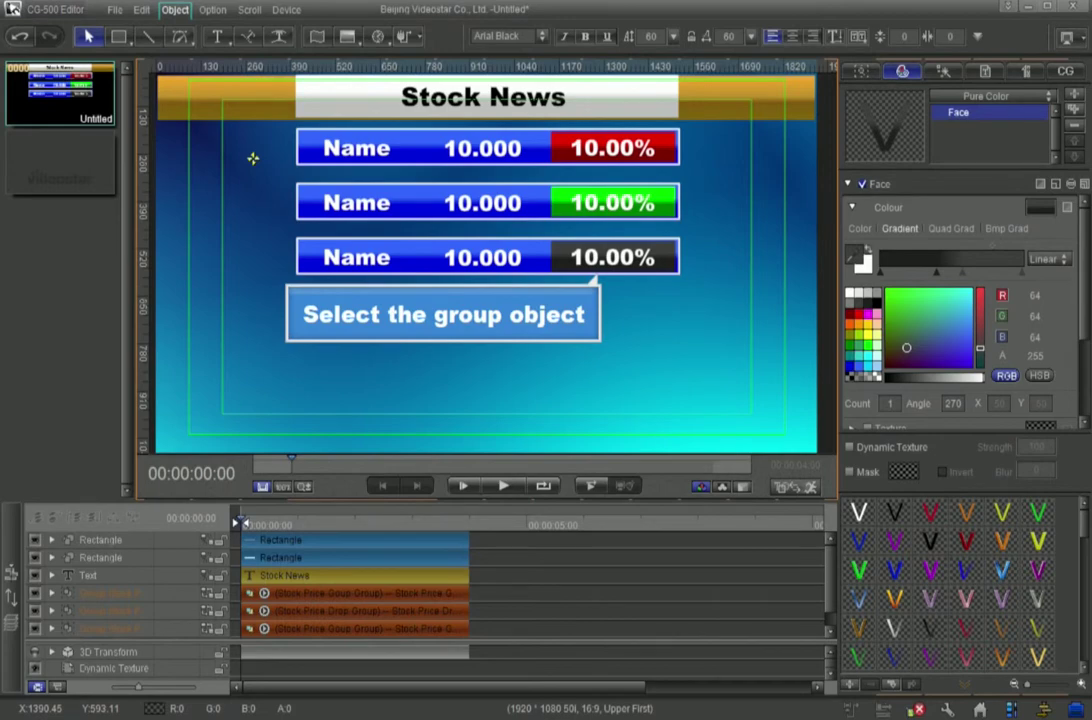
Step: Set the ID class of the third stock row, with the black percentage box, to Stock Price Stop Group
{"action": "left_click", "coordinate": [541, 257]}
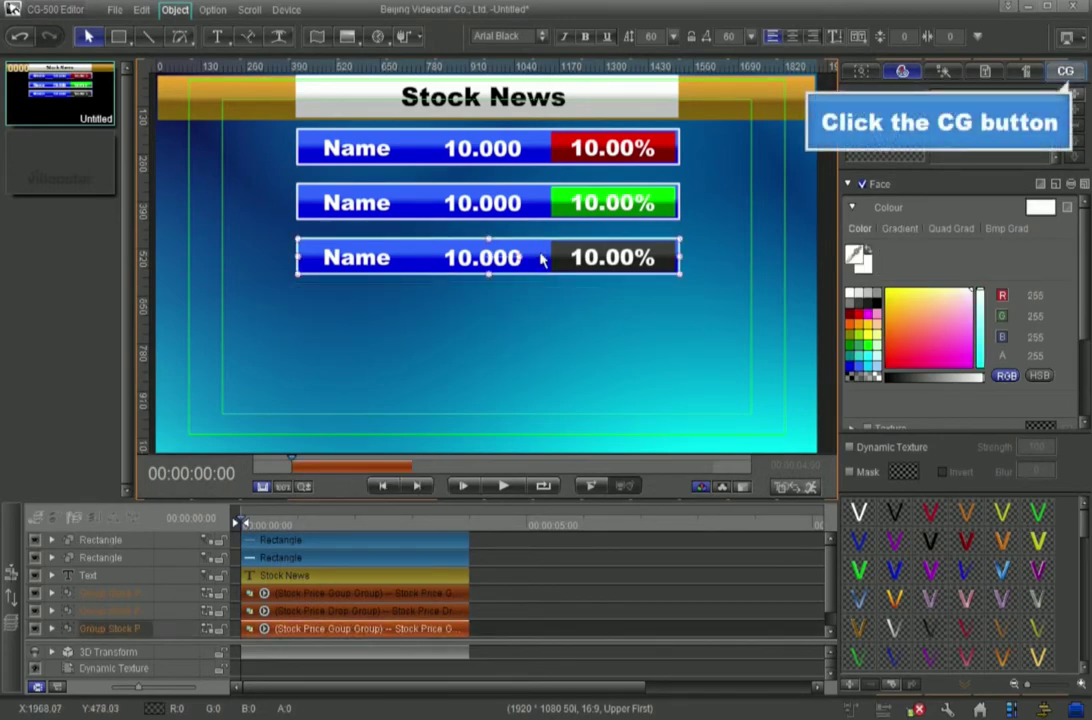
{"action": "left_click", "coordinate": [1065, 71]}
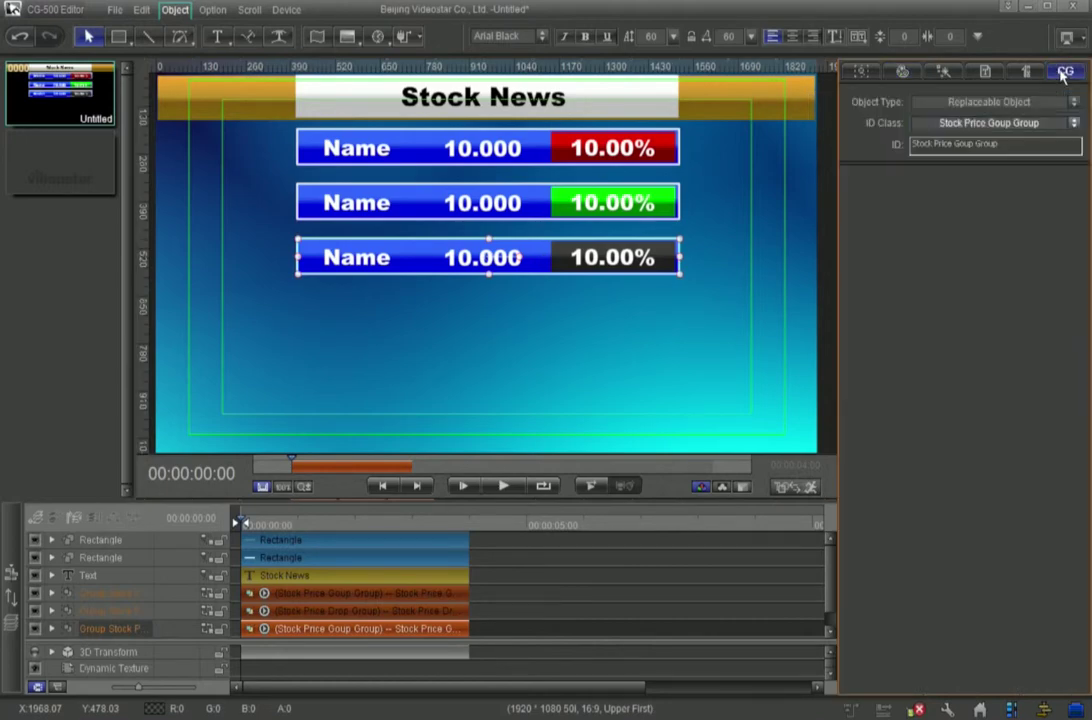
{"action": "left_click", "coordinate": [1073, 125]}
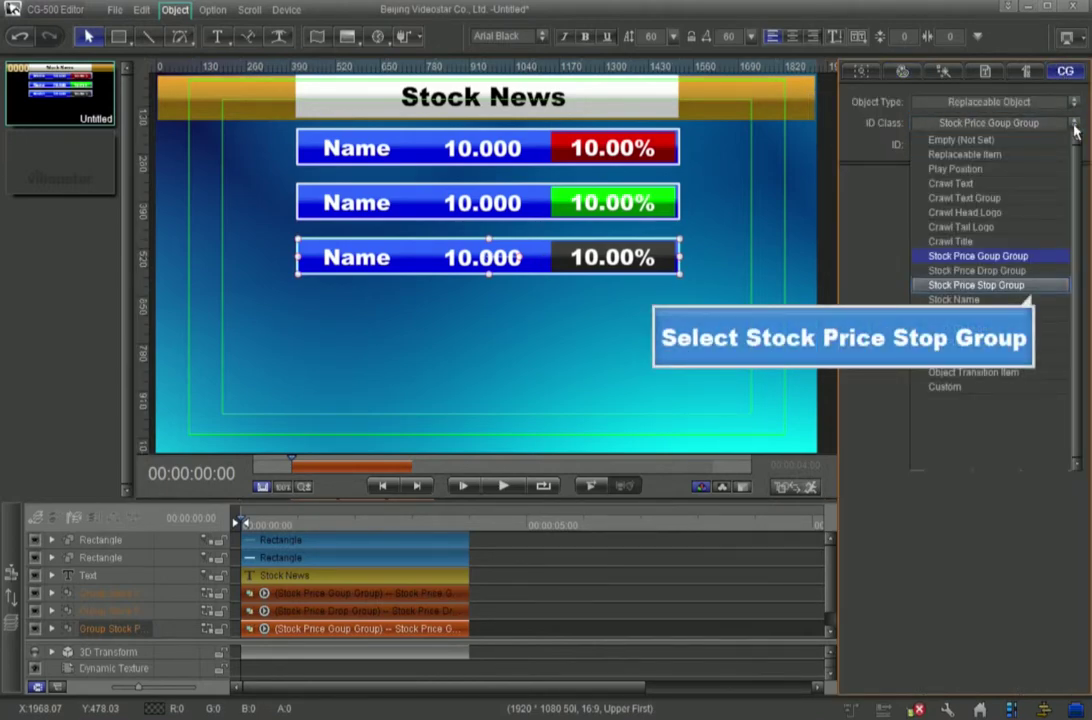
{"action": "left_click", "coordinate": [1019, 285]}
Step: Center-align the three stock rows so they overlap, and combine them into one group
{"action": "left_click_drag", "start_coordinate": [690, 290], "coordinate": [268, 134]}
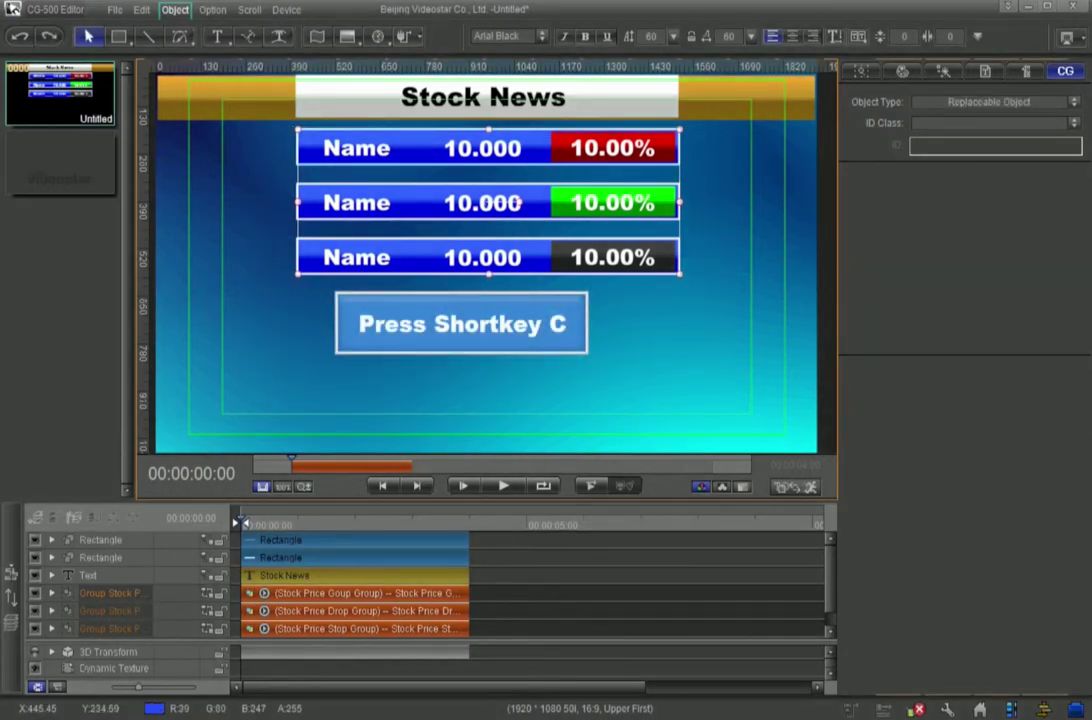
{"action": "key", "text": "c"}
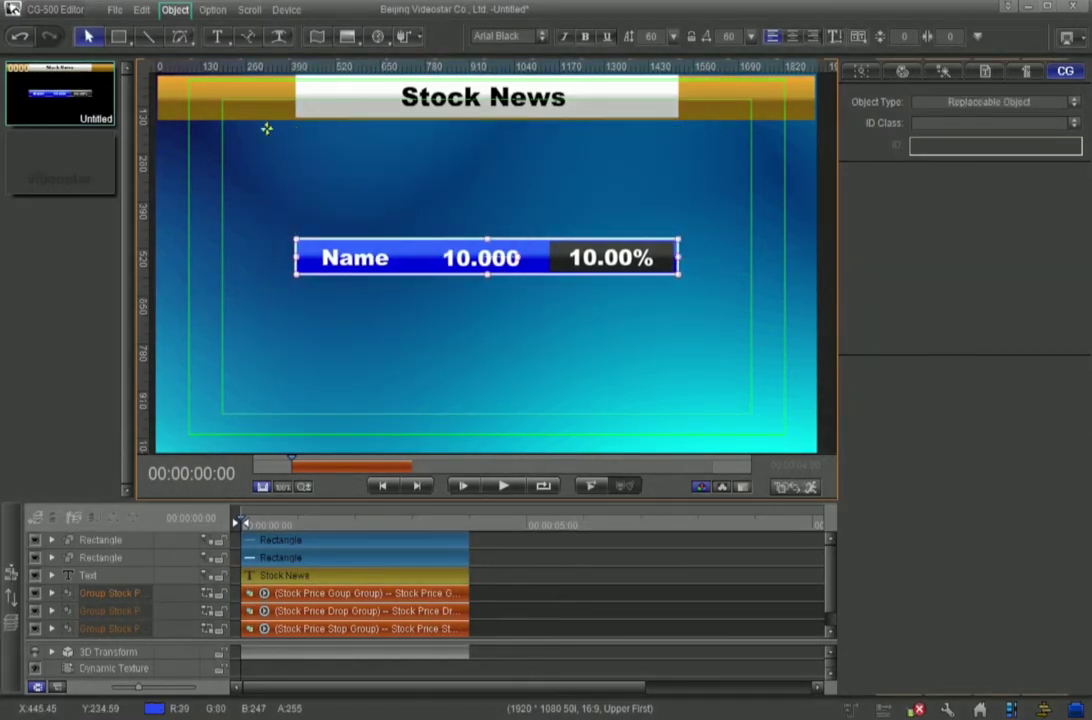
{"action": "key", "text": "ctrl+g"}
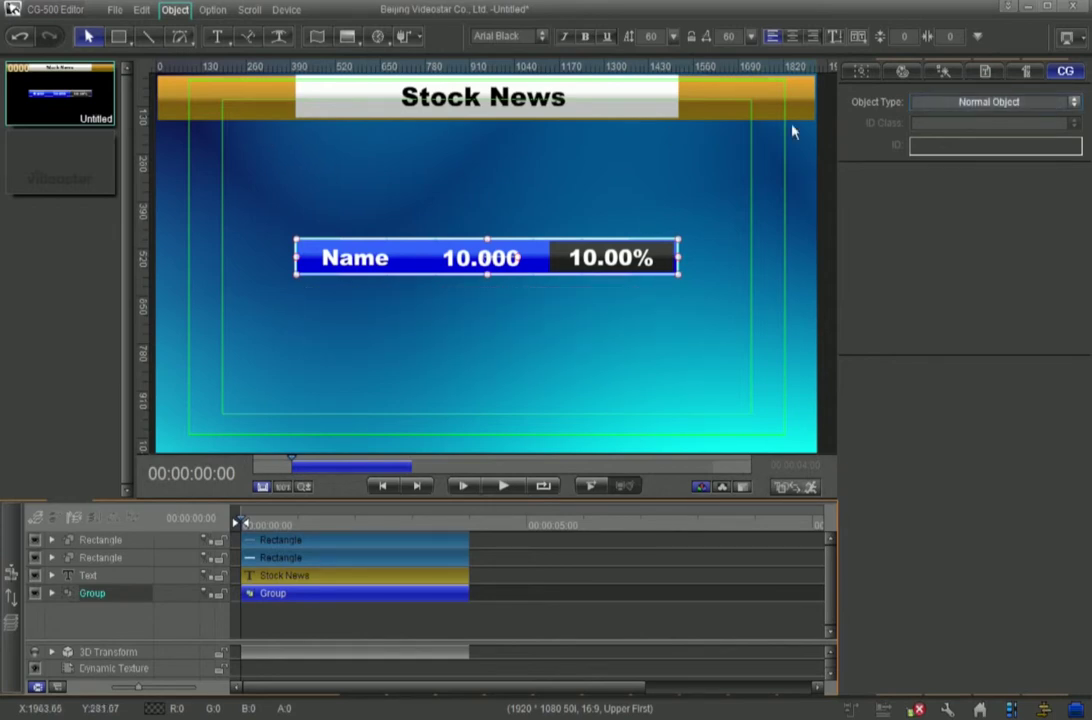
Step: Make the combined stock group a Replaceable Object with the ID class Flip Play Group
{"action": "left_click", "coordinate": [1074, 102]}
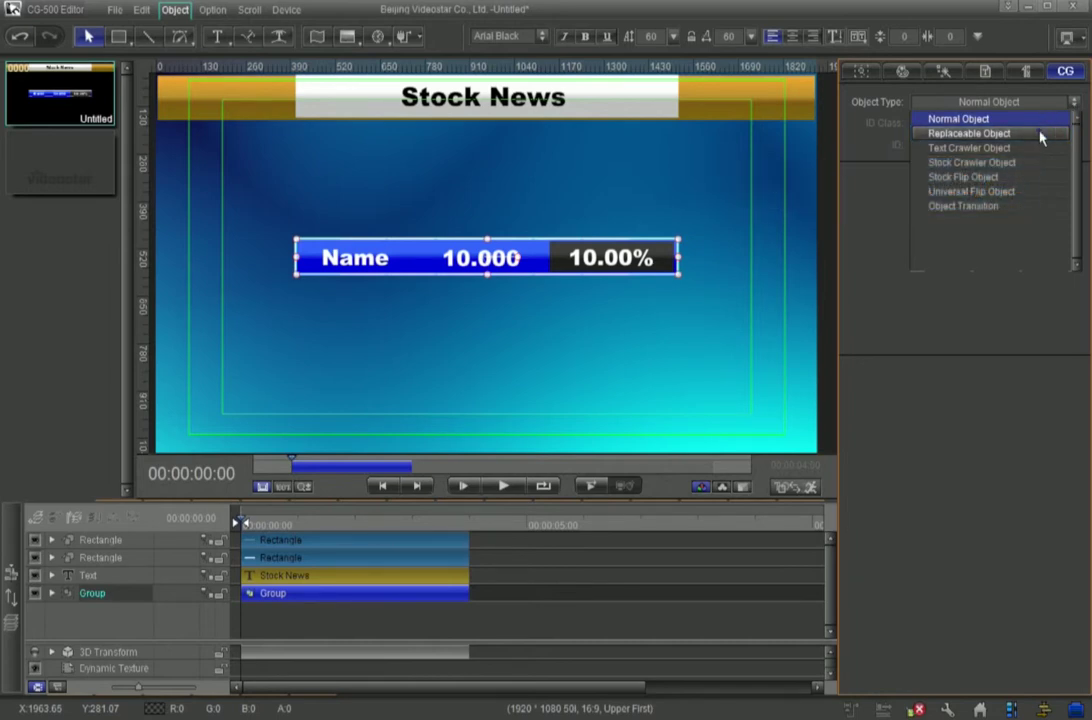
{"action": "left_click", "coordinate": [1040, 133]}
{"action": "left_click", "coordinate": [1074, 123]}
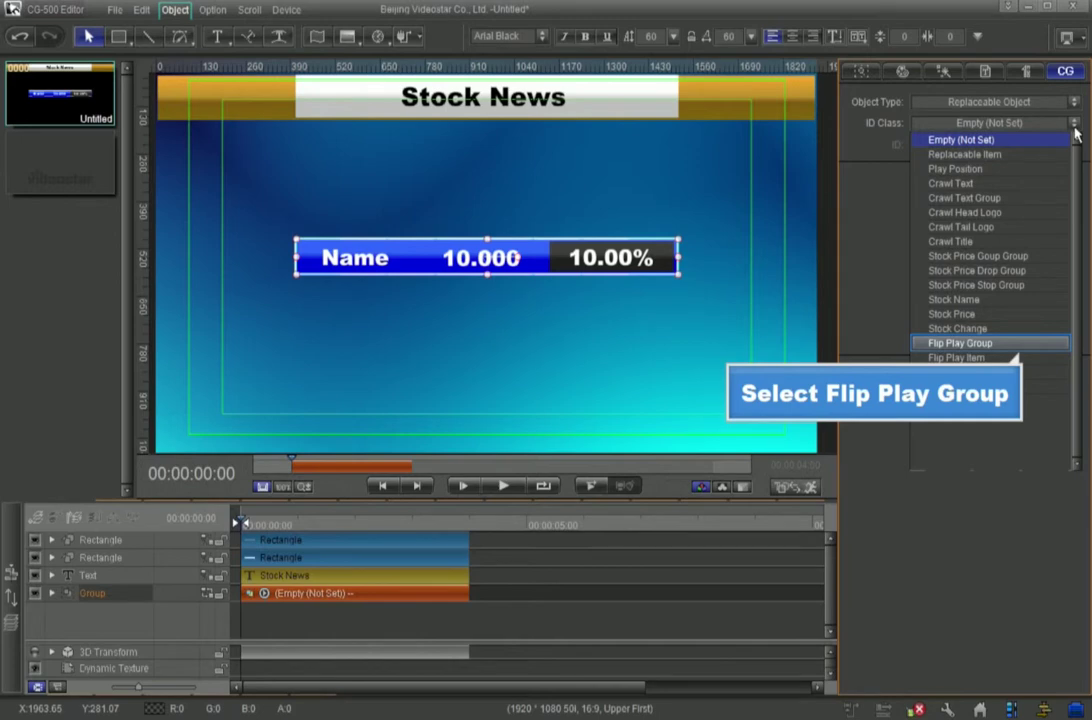
{"action": "left_click", "coordinate": [1007, 344]}
Step: Move the Flip Play Group just below the Stock News title and duplicate it downward four times to form five evenly spaced rows
{"action": "left_click_drag", "start_coordinate": [447, 257], "coordinate": [441, 148]}
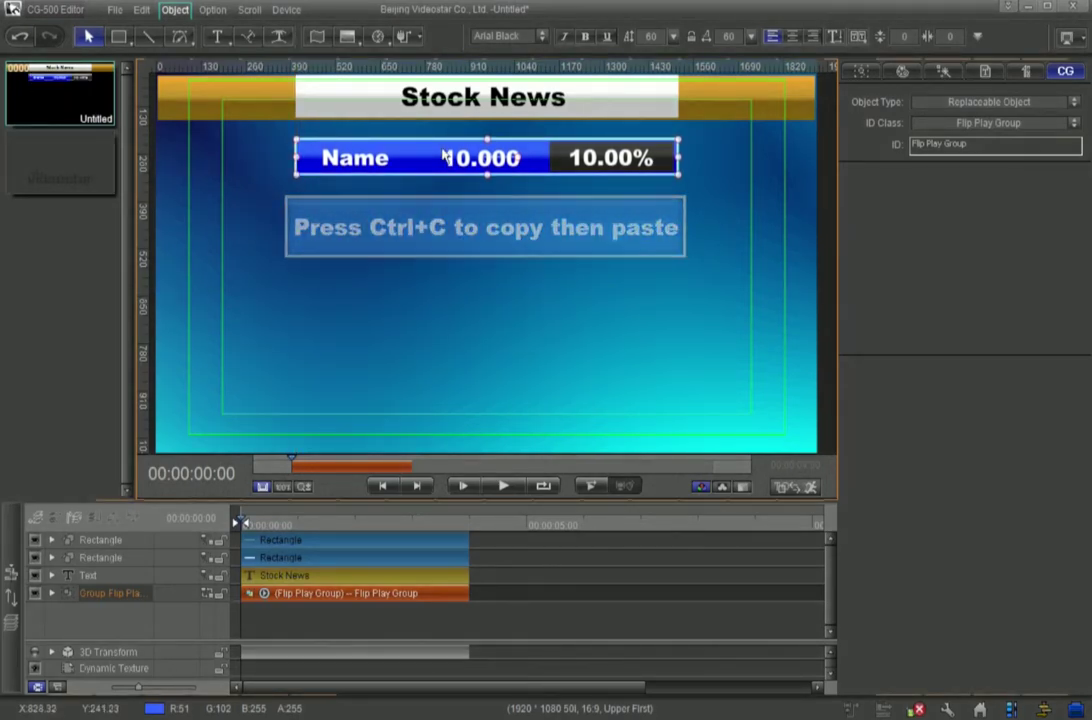
{"action": "key", "text": "ctrl+c"}
{"action": "key", "text": "ctrl+v"}
{"action": "left_click_drag", "start_coordinate": [443, 157], "coordinate": [440, 202]}
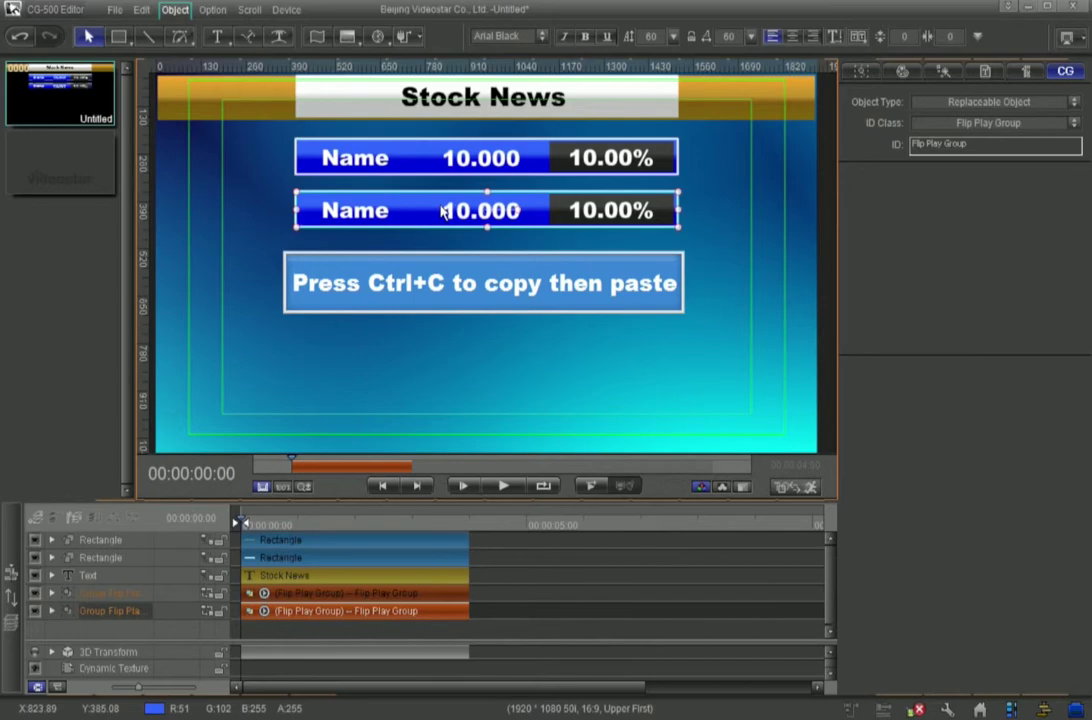
{"action": "key", "text": "ctrl+c"}
{"action": "key", "text": "ctrl+v"}
{"action": "left_click_drag", "start_coordinate": [443, 210], "coordinate": [439, 256]}
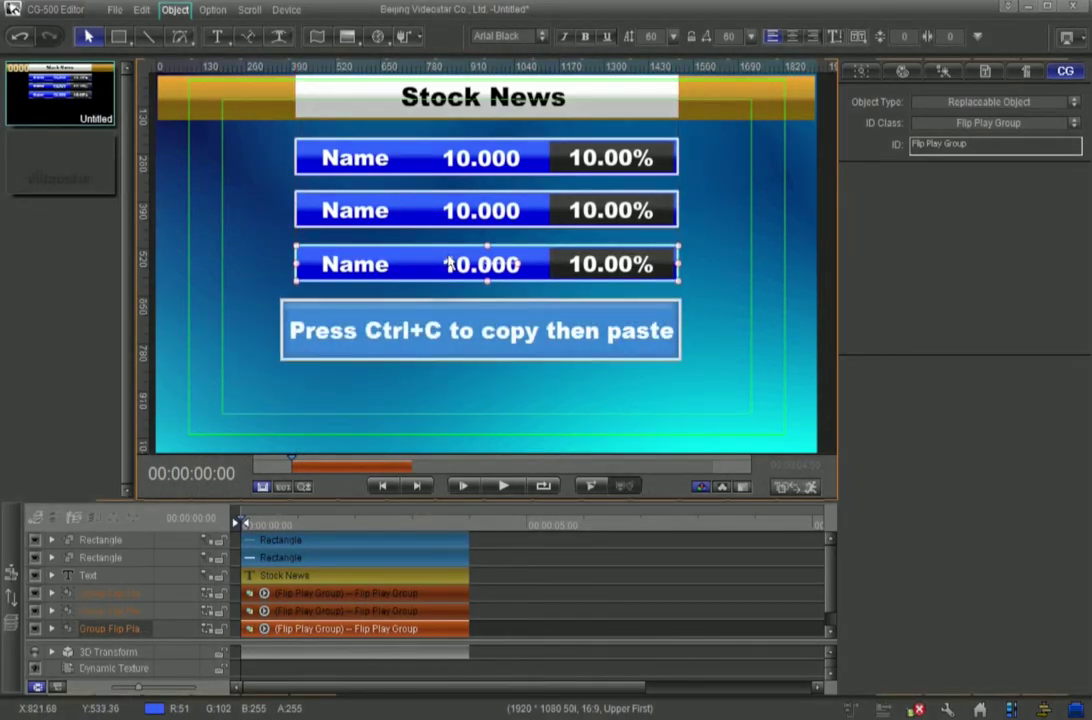
{"action": "key", "text": "ctrl+c"}
{"action": "key", "text": "ctrl+v"}
{"action": "left_click_drag", "start_coordinate": [449, 263], "coordinate": [447, 306]}
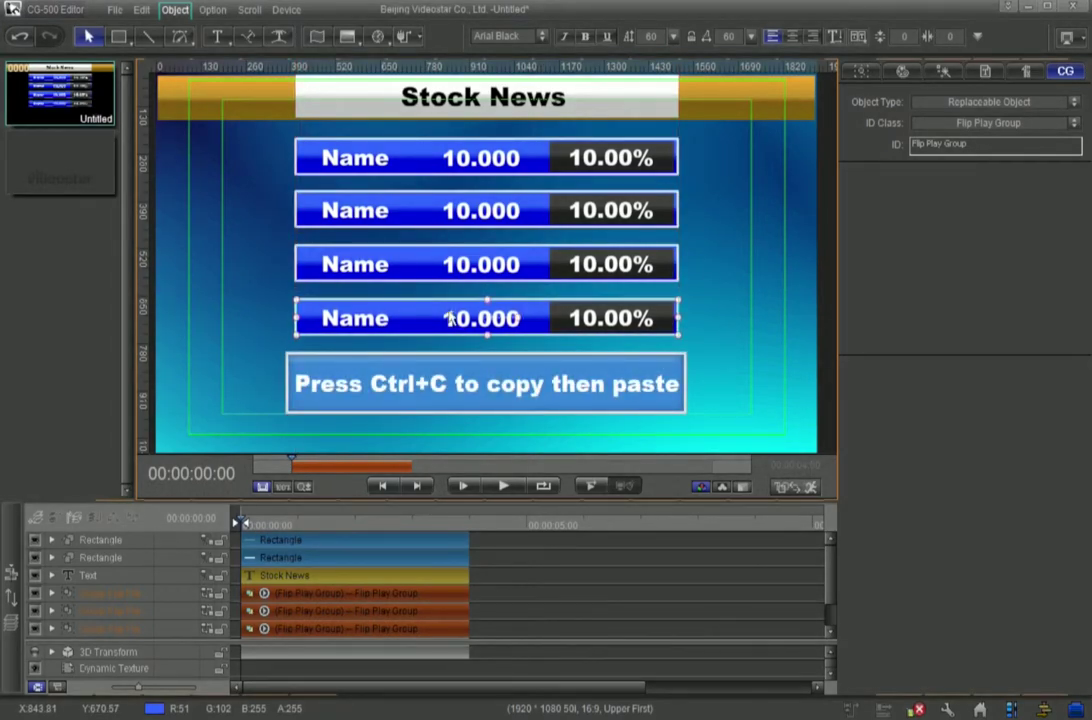
{"action": "key", "text": "ctrl+c"}
{"action": "key", "text": "ctrl+v"}
{"action": "left_click_drag", "start_coordinate": [450, 318], "coordinate": [450, 357]}
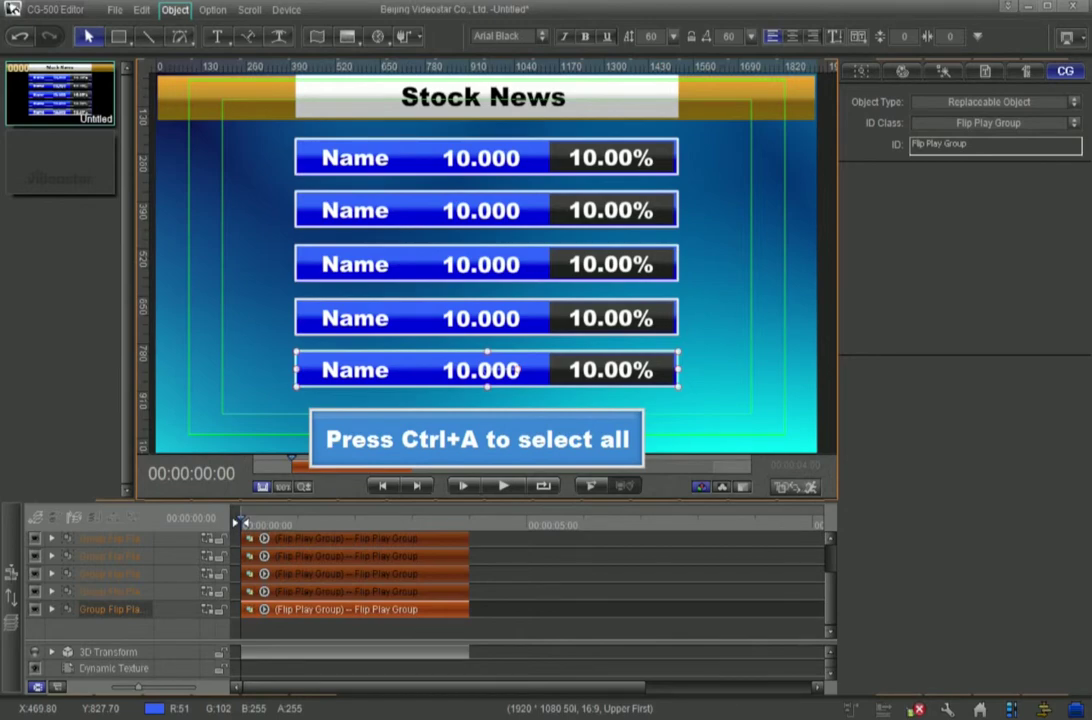
Step: Group all objects in the layout and set the group's object type to Stock Flip Object
{"action": "key", "text": "ctrl+a"}
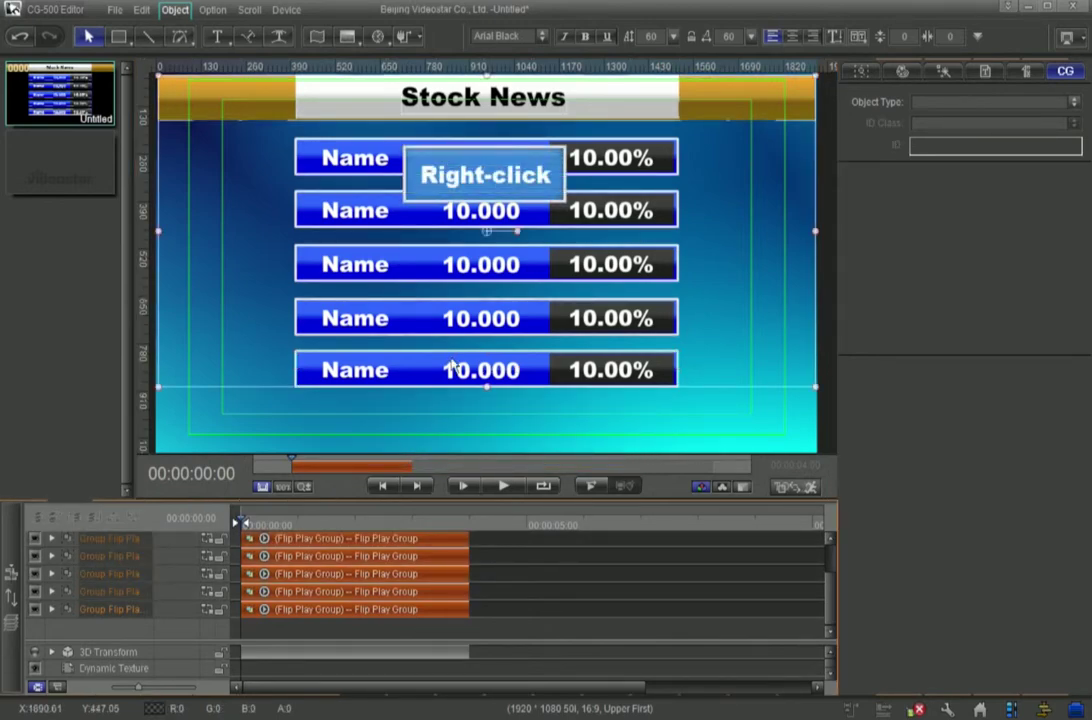
{"action": "right_click", "coordinate": [399, 143]}
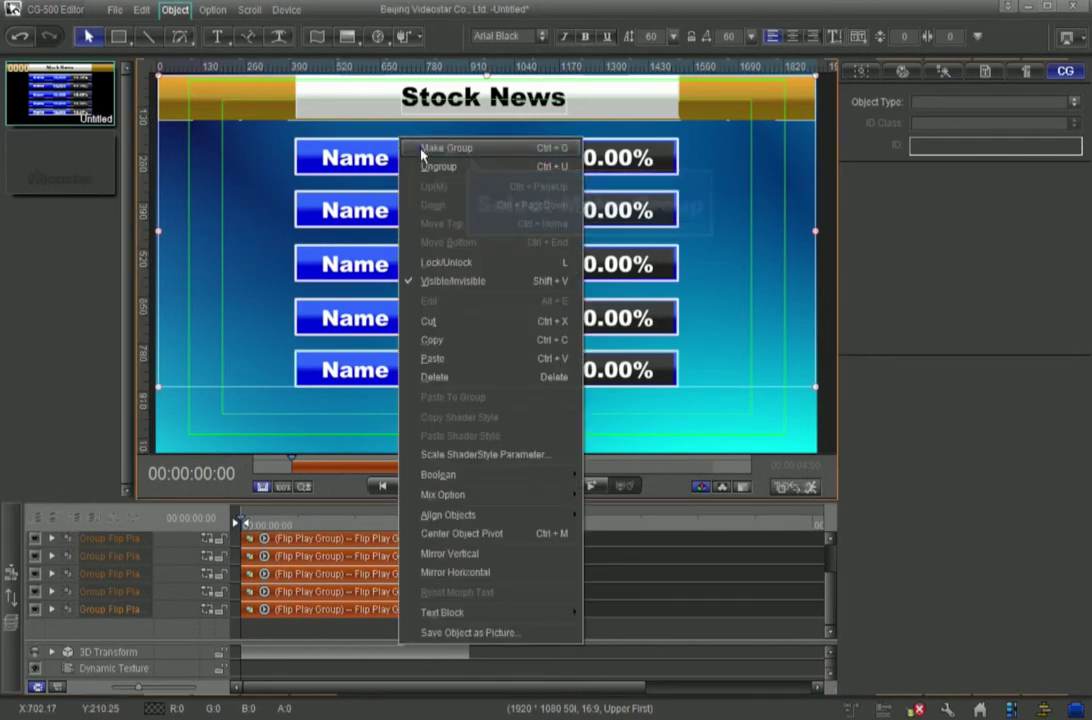
{"action": "left_click", "coordinate": [422, 148]}
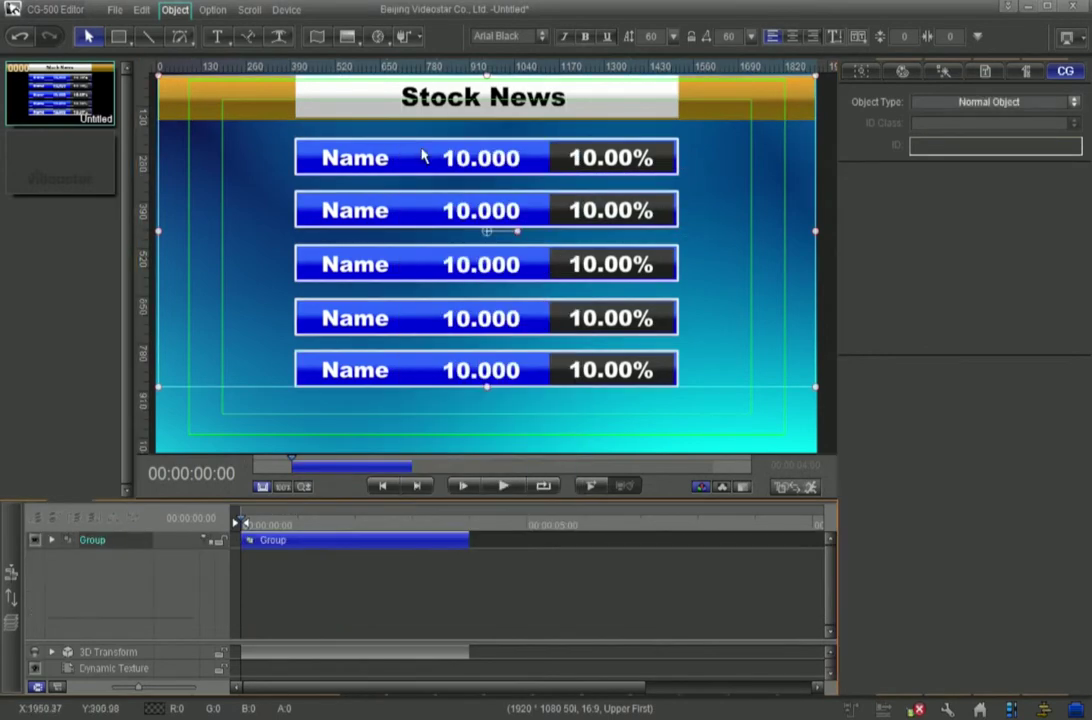
{"action": "left_click", "coordinate": [1074, 104]}
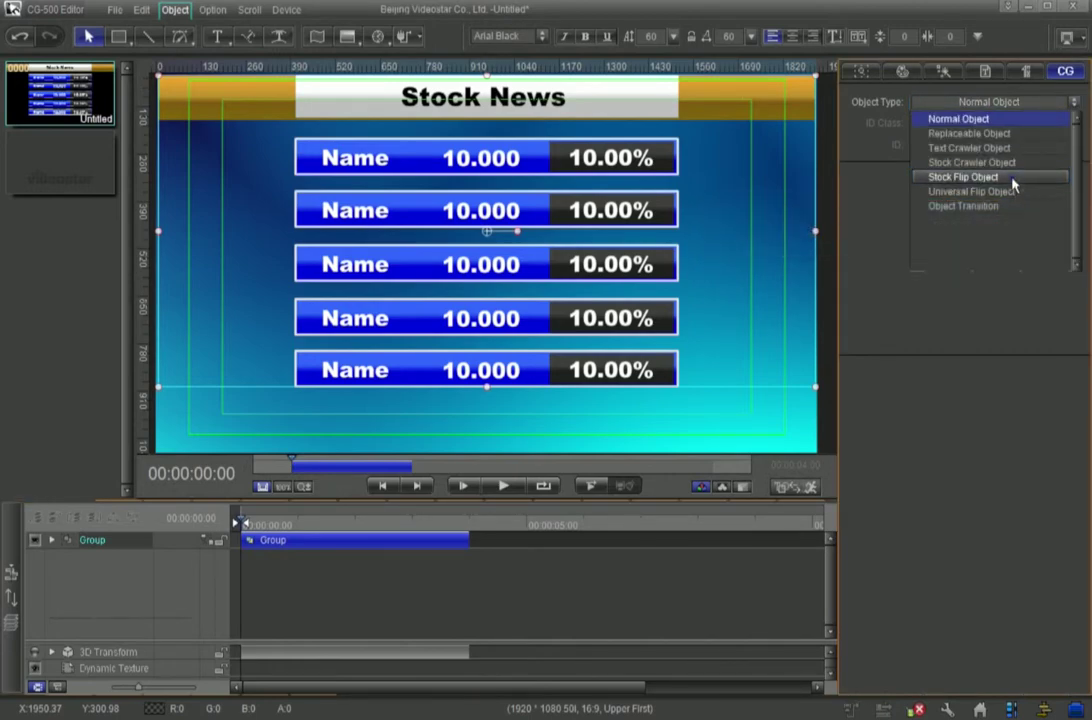
{"action": "left_click", "coordinate": [946, 176]}
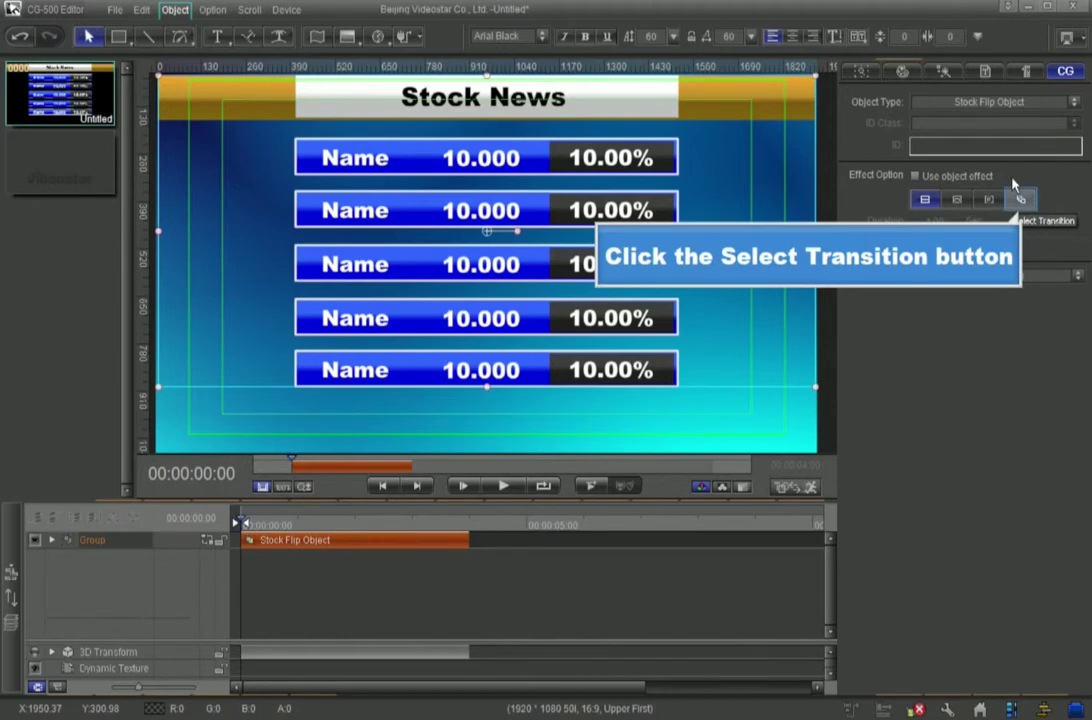
Step: Assign the U to D transition from the Slide category to the Stock Flip Object
{"action": "left_click", "coordinate": [1019, 199]}
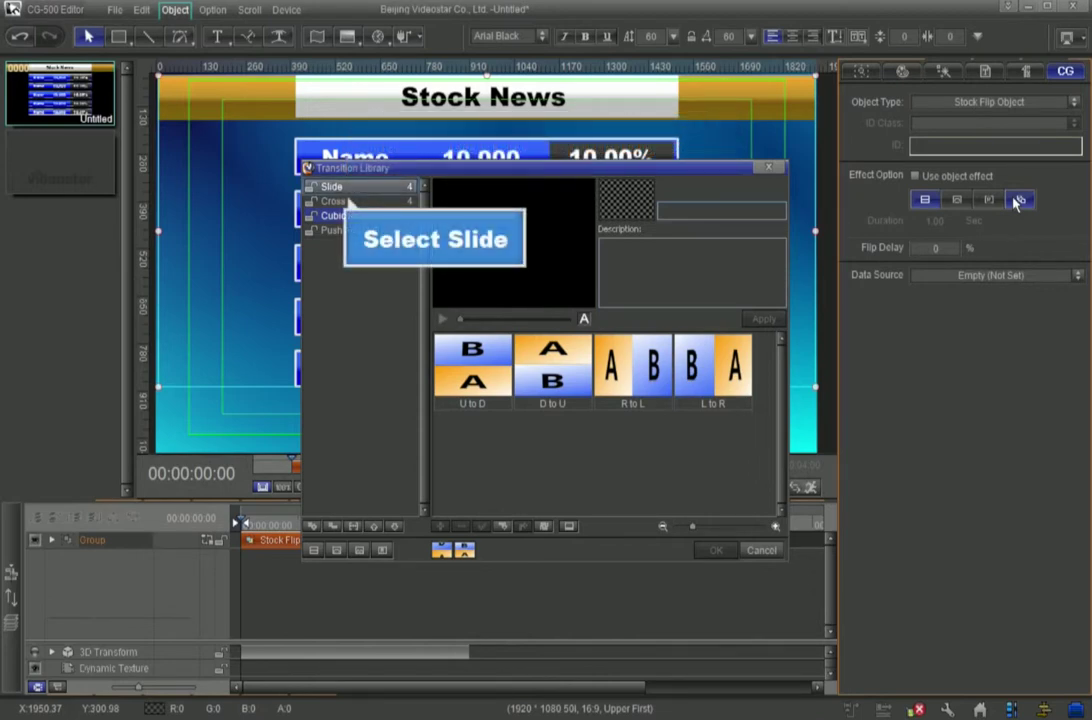
{"action": "left_click", "coordinate": [368, 192]}
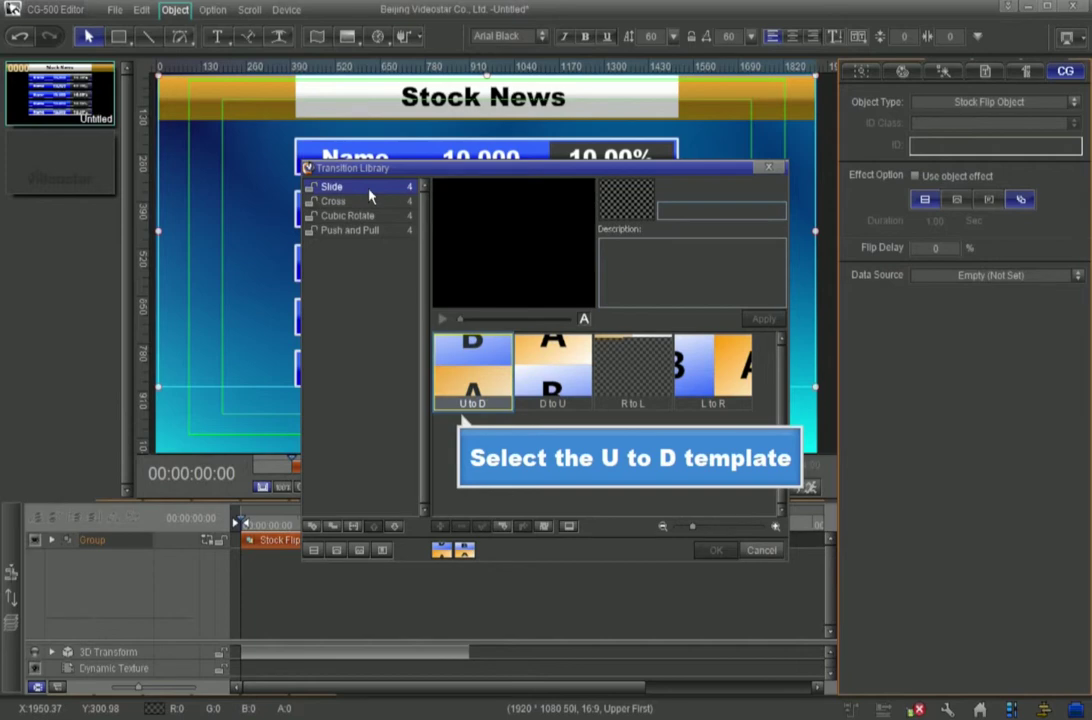
{"action": "left_click", "coordinate": [451, 362]}
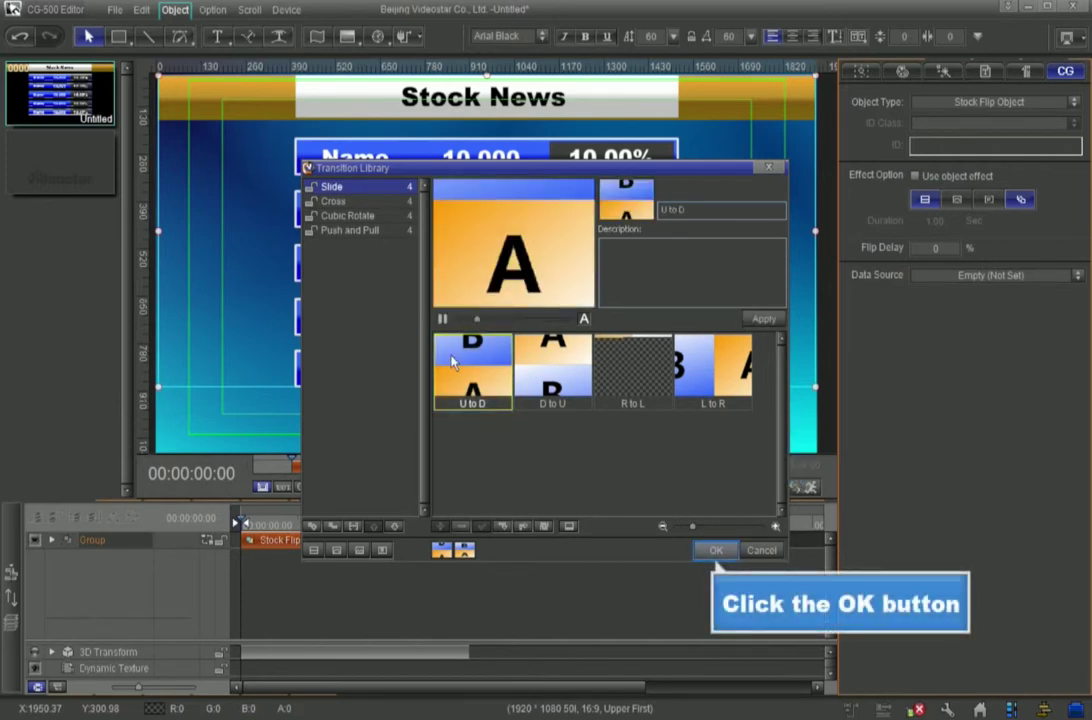
{"action": "left_click", "coordinate": [716, 551]}
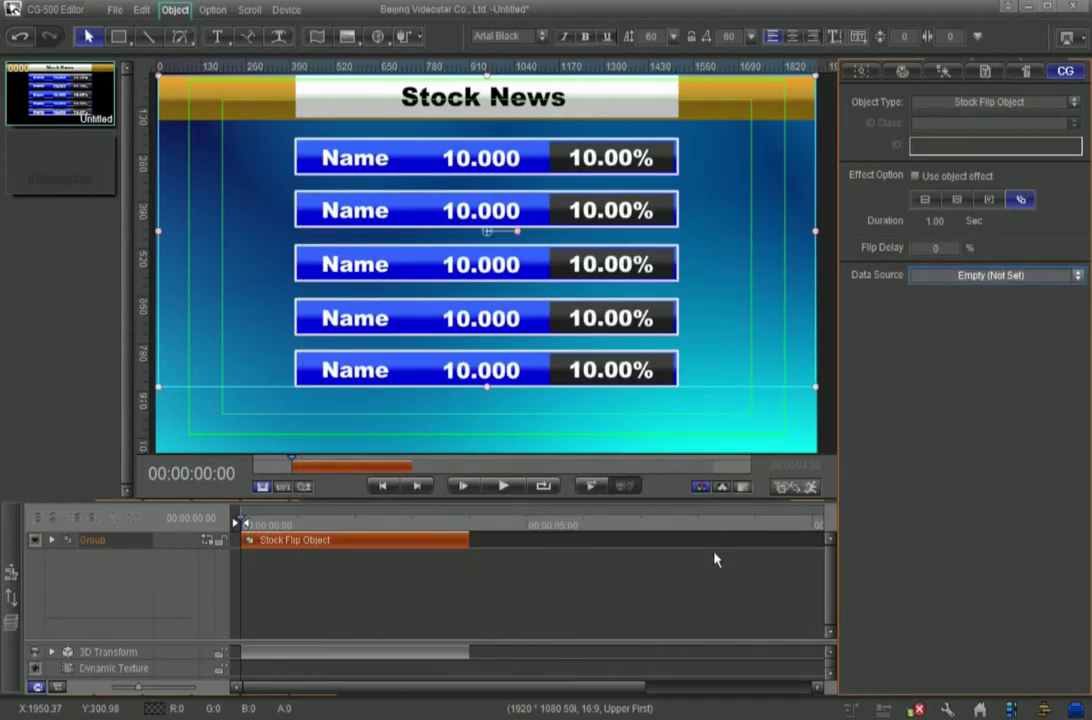
Step: Set the Stock Flip Object's data source to CSV File and load Stock Data.csv from the desktop
{"action": "left_click", "coordinate": [1078, 276]}
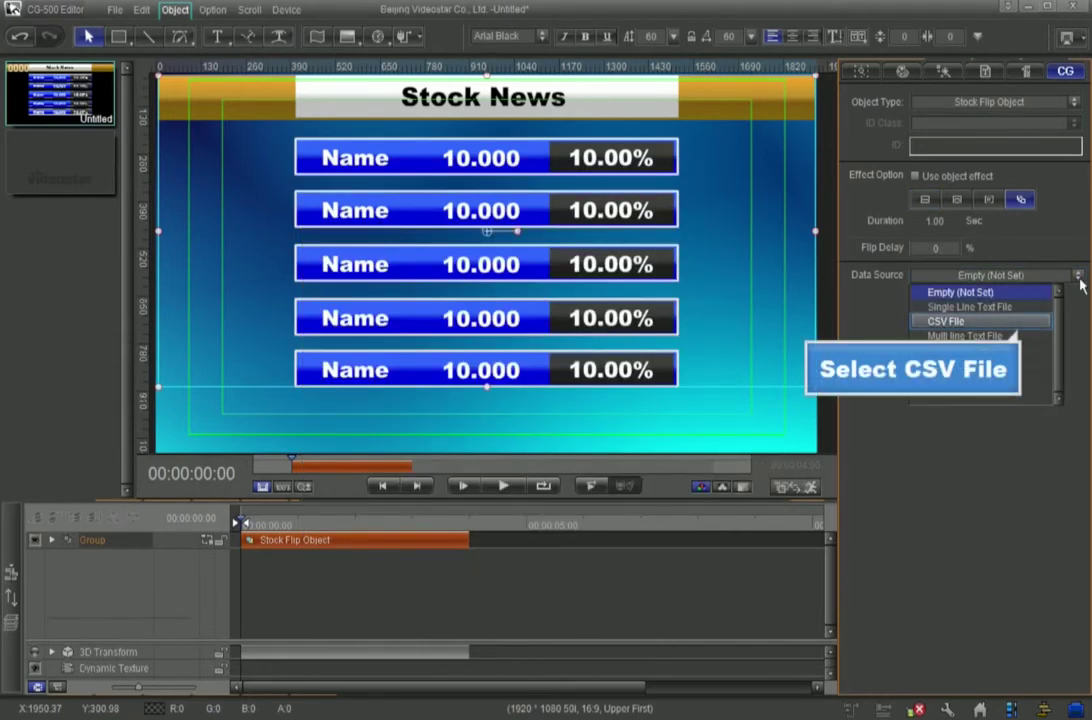
{"action": "left_click", "coordinate": [1035, 322]}
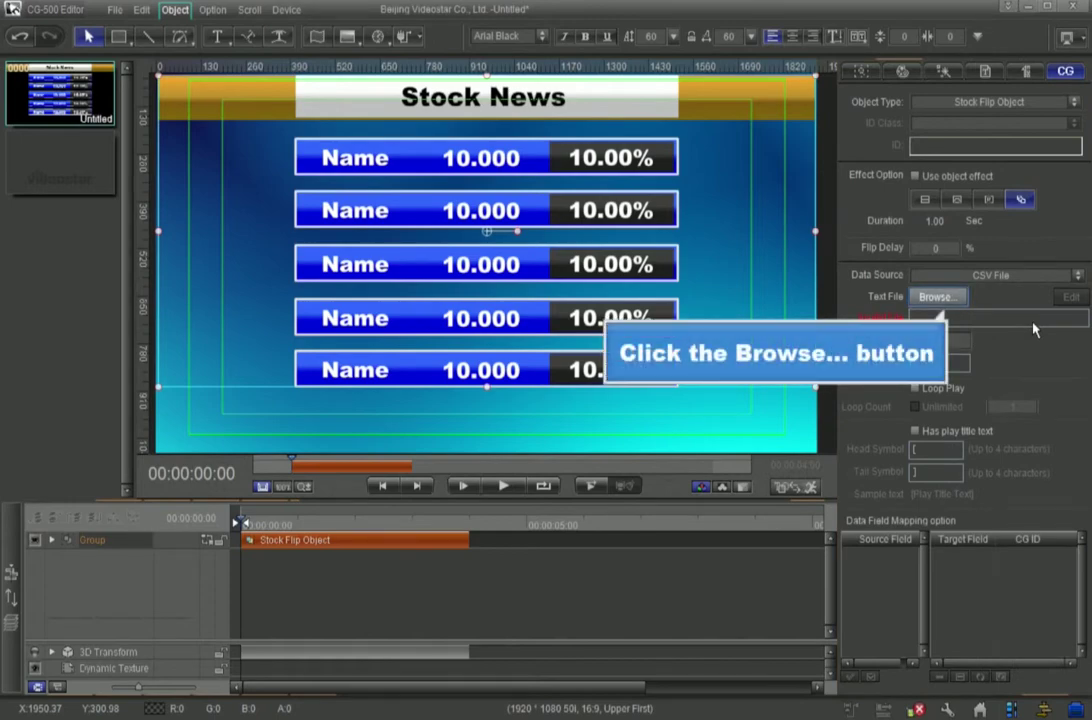
{"action": "left_click", "coordinate": [950, 298]}
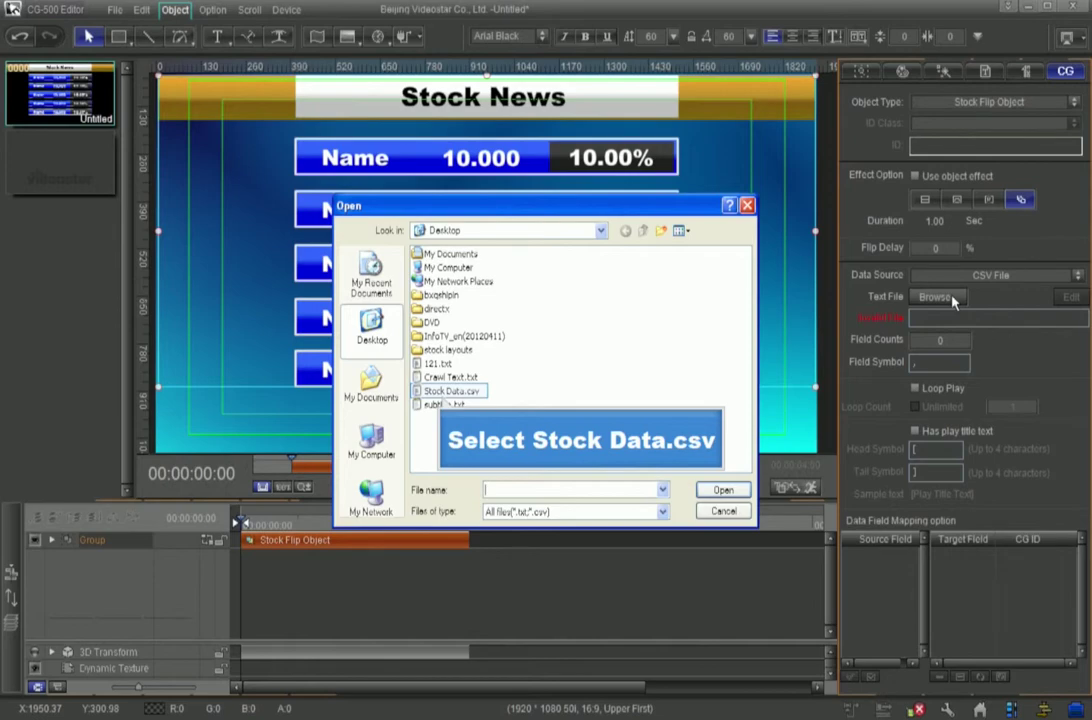
{"action": "left_click", "coordinate": [452, 391]}
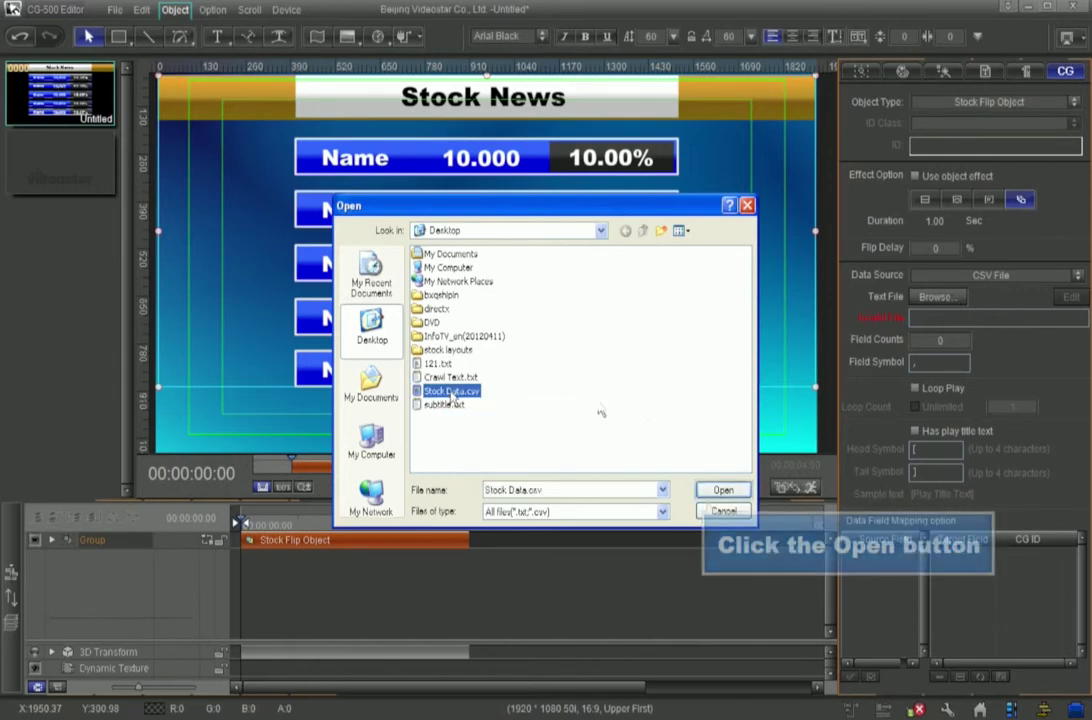
{"action": "left_click", "coordinate": [723, 490]}
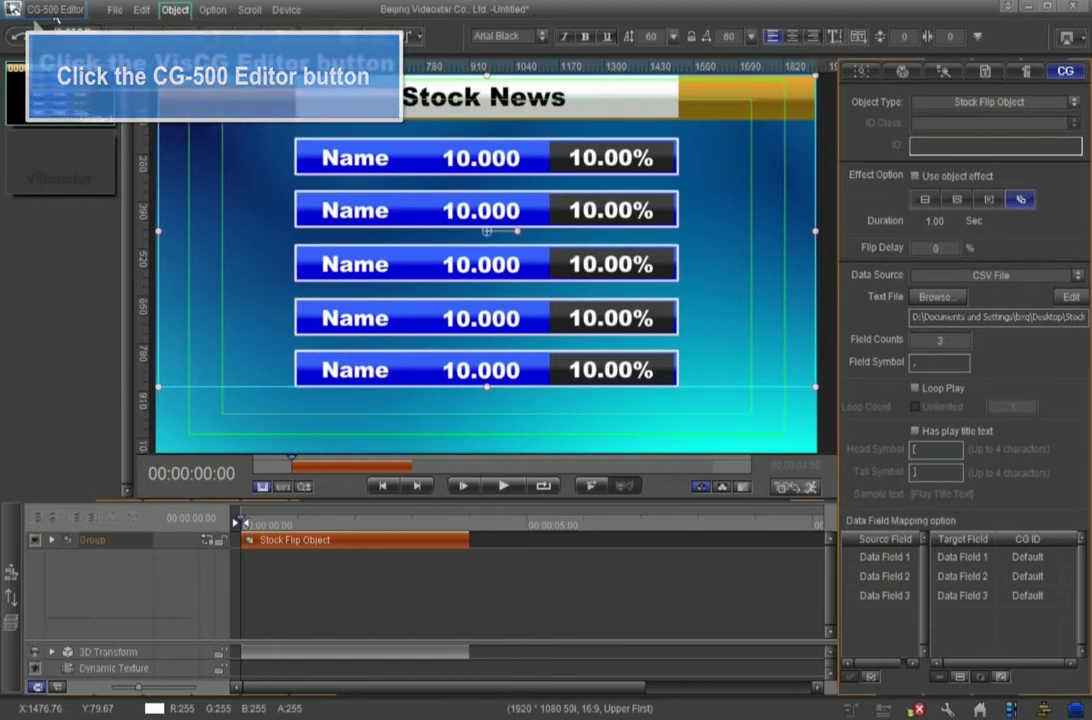
Step: Switch to the VisCG Player and send the stock layout to Play List 1
{"action": "left_click", "coordinate": [55, 12]}
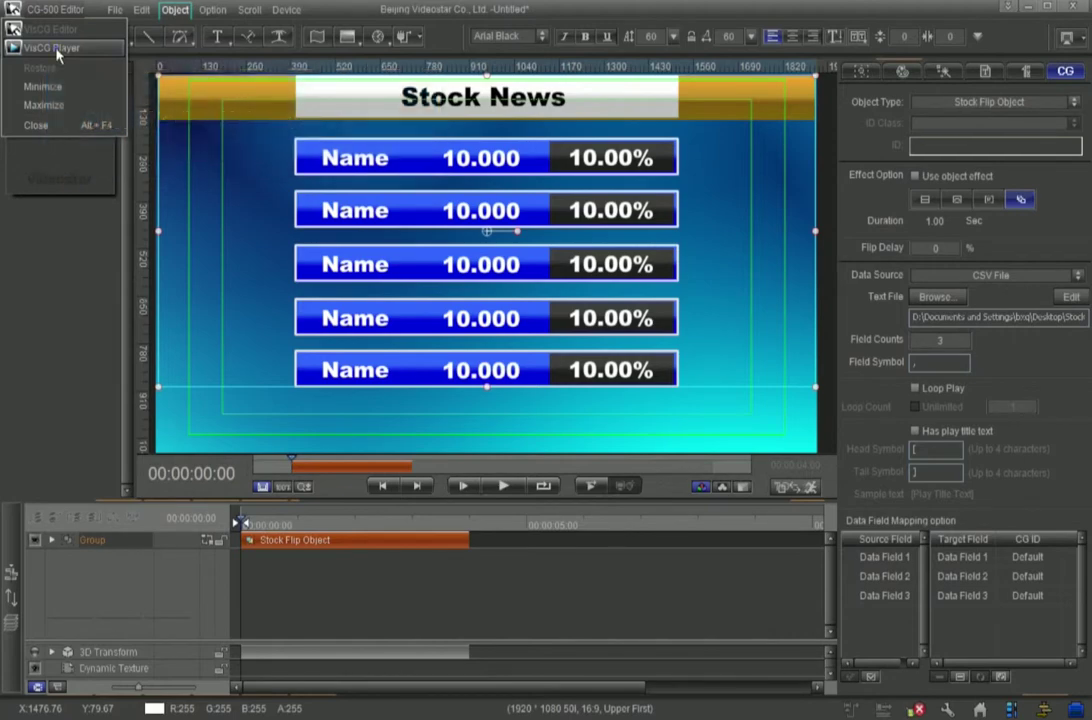
{"action": "left_click", "coordinate": [47, 44]}
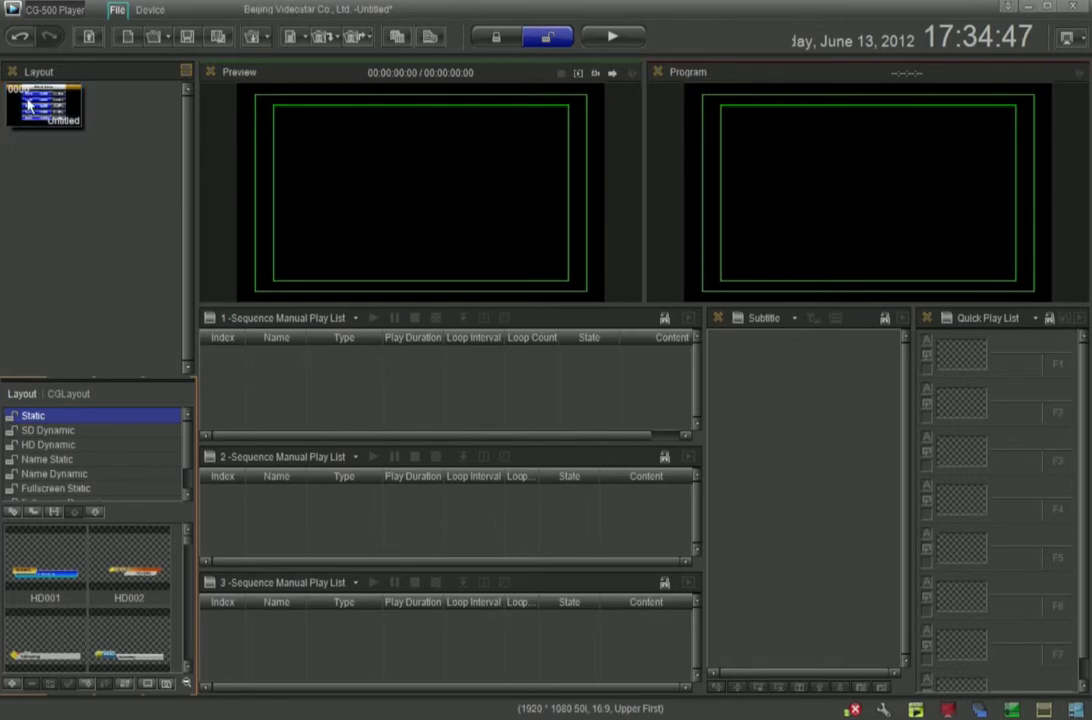
{"action": "right_click", "coordinate": [27, 104]}
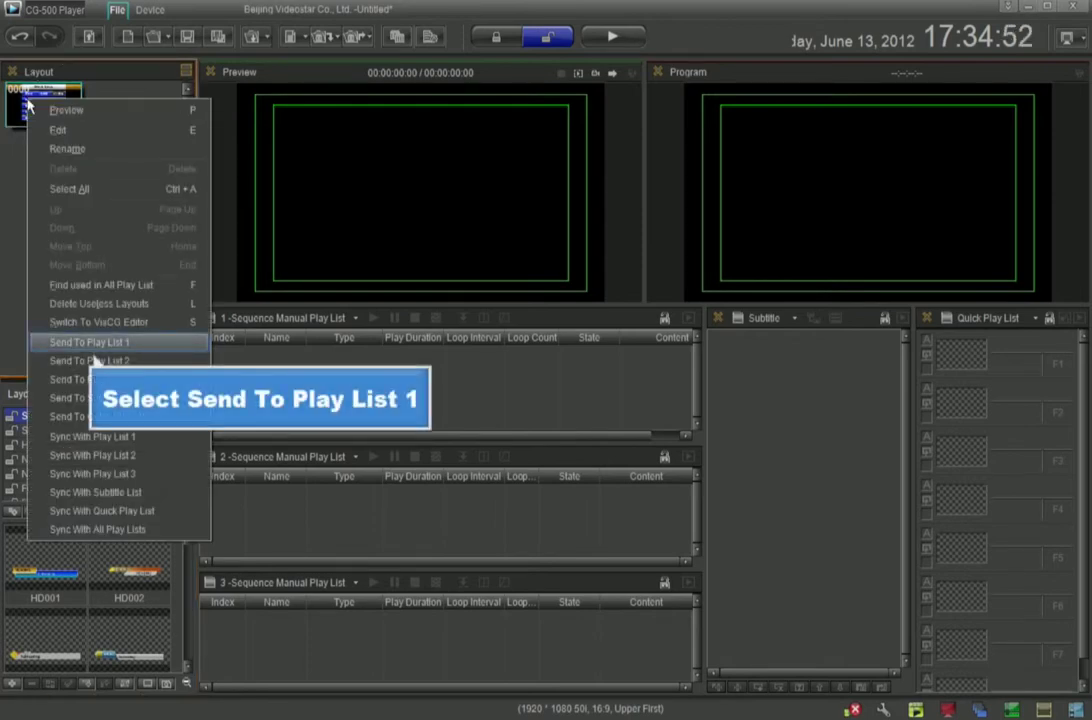
{"action": "left_click", "coordinate": [72, 343]}
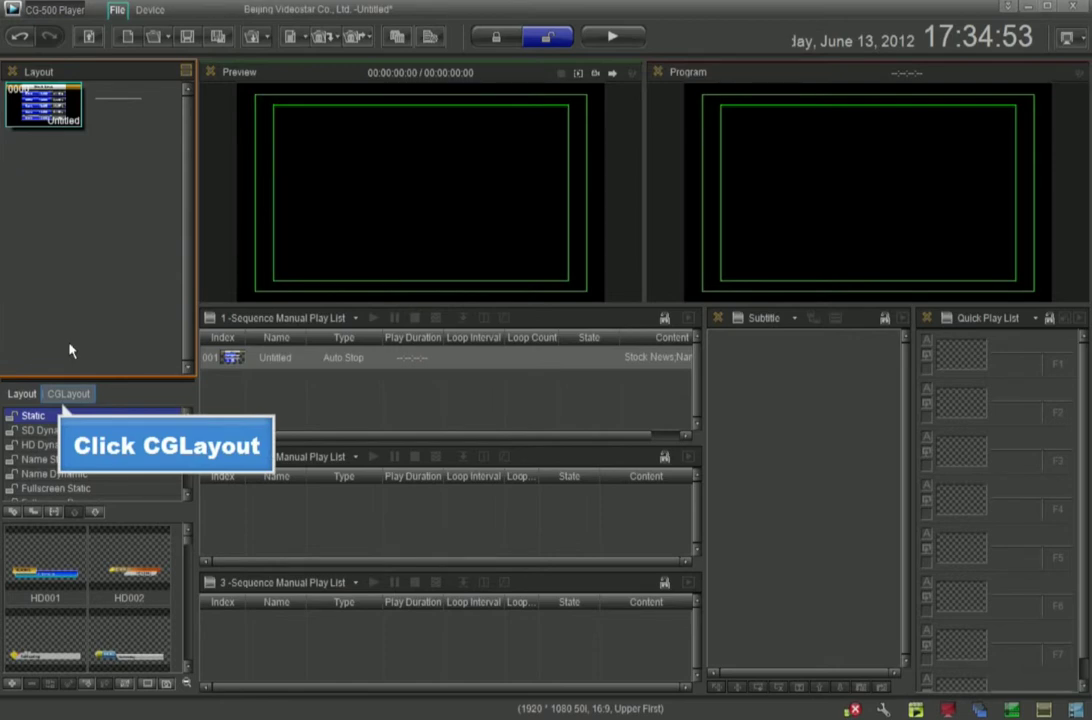
{"action": "left_click", "coordinate": [70, 394]}
{"action": "left_click_drag", "start_coordinate": [185, 558], "coordinate": [185, 653]}
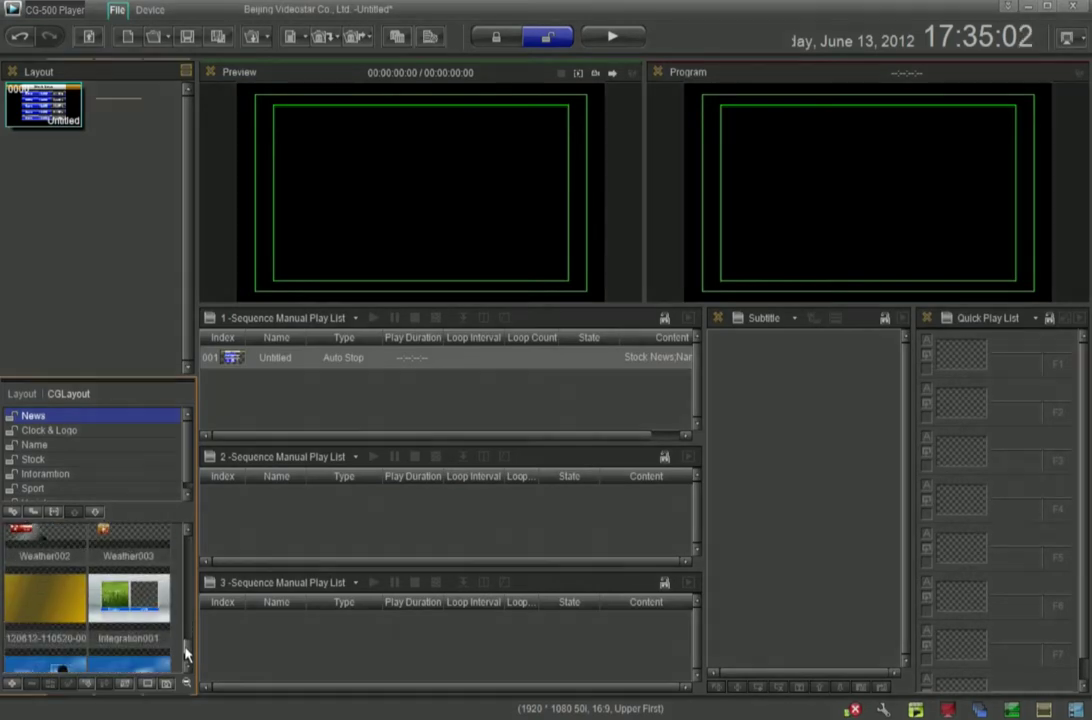
{"action": "left_click", "coordinate": [54, 597]}
{"action": "left_click_drag", "start_coordinate": [145, 450], "coordinate": [210, 496]}
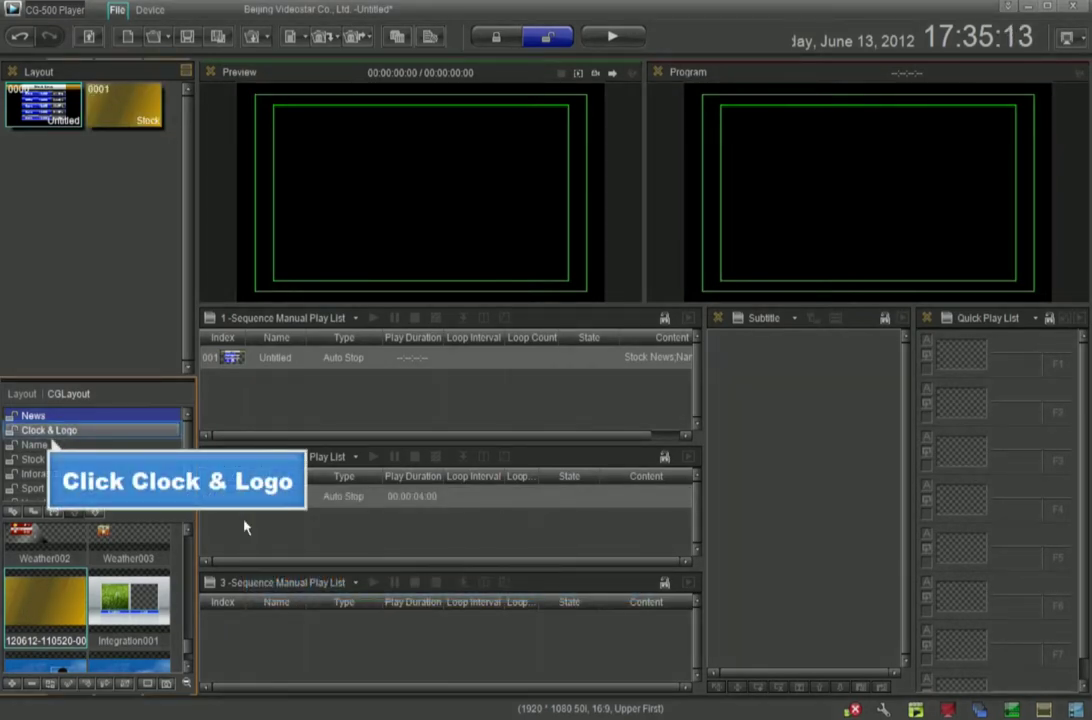
Step: Add the Logo001 template from the Clock & Logo category to the first slot of the Quick Play List
{"action": "left_click", "coordinate": [102, 431]}
{"action": "left_click_drag", "start_coordinate": [187, 630], "coordinate": [185, 597]}
{"action": "left_click", "coordinate": [132, 622]}
{"action": "left_click_drag", "start_coordinate": [123, 526], "coordinate": [938, 341]}
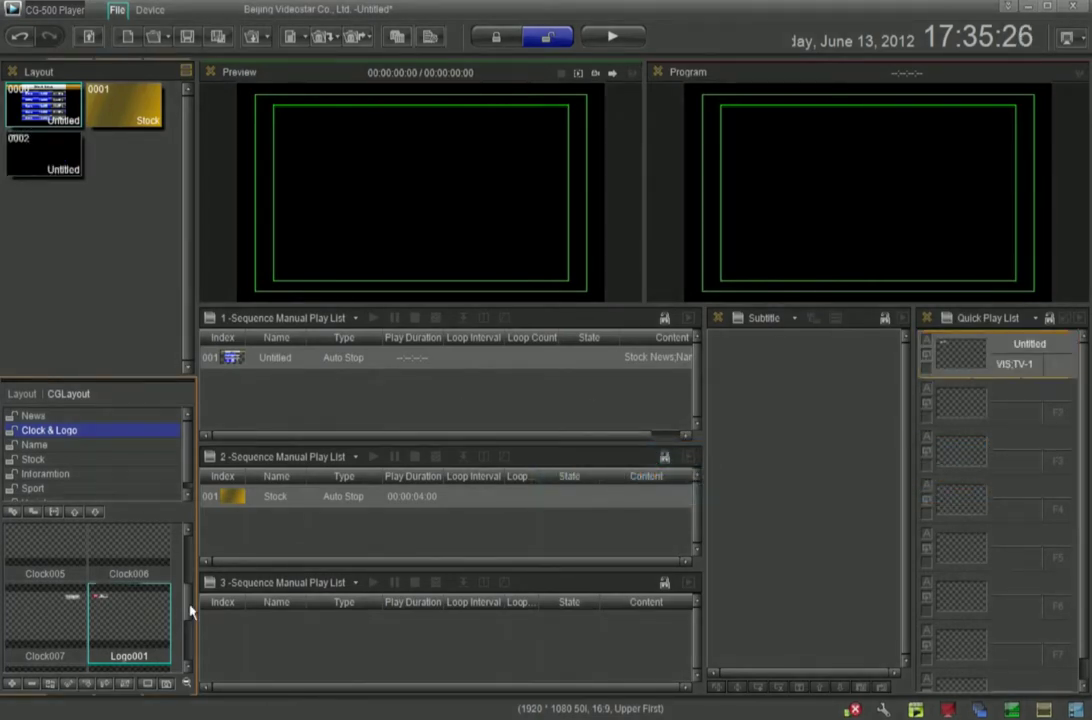
Step: Add the Clock006 template from the Clock & Logo category to the second slot of the Quick Play List
{"action": "scroll", "coordinate": [190, 610], "scroll_direction": "up", "scroll_amount": 1}
{"action": "left_click_drag", "start_coordinate": [190, 610], "coordinate": [190, 595]}
{"action": "left_click", "coordinate": [150, 600]}
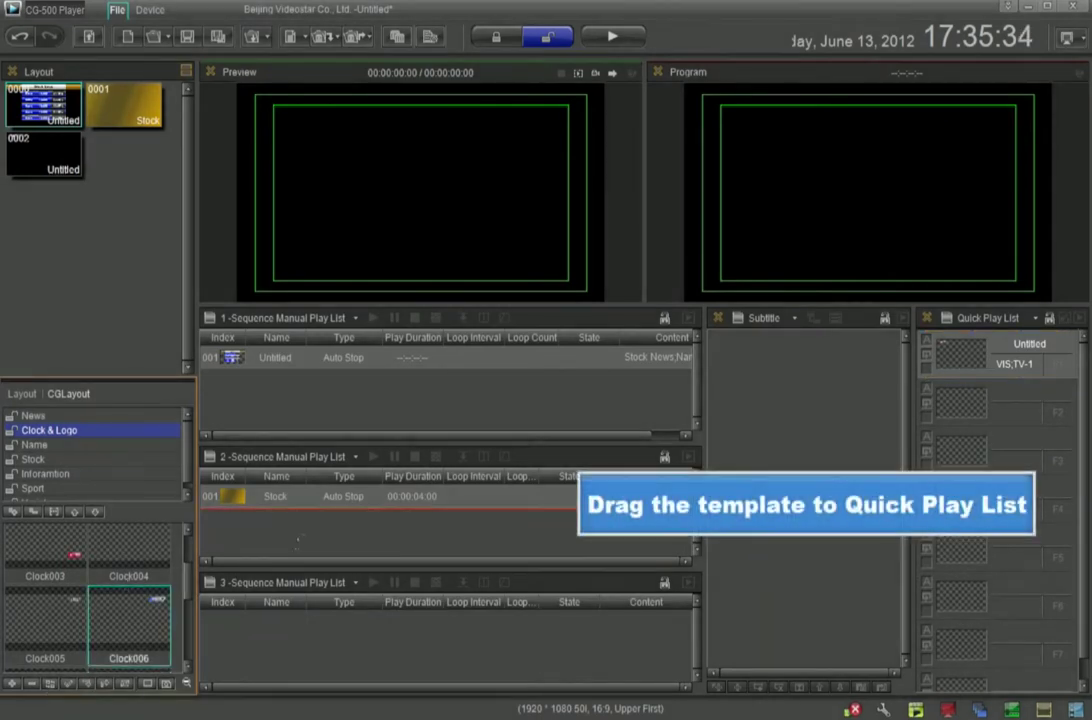
{"action": "left_click_drag", "start_coordinate": [535, 391], "coordinate": [972, 395]}
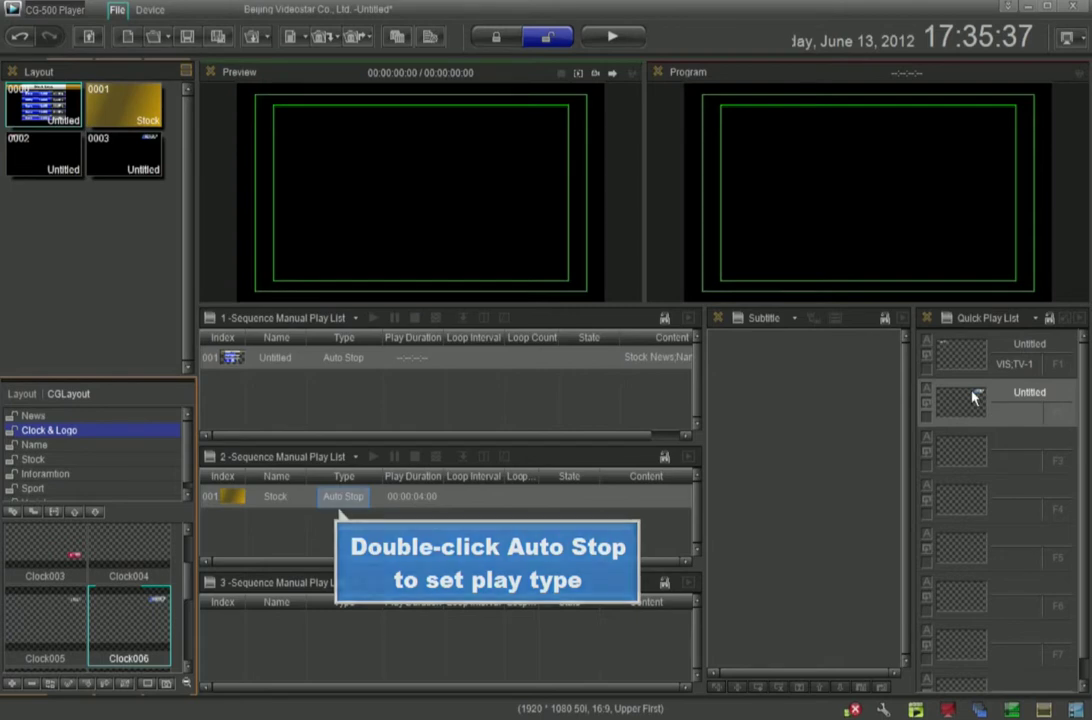
Step: Set the Stock background's play type to Stay In Screen and enable Loop Play for the logo and clock in the Quick Play List
{"action": "double_click", "coordinate": [350, 497]}
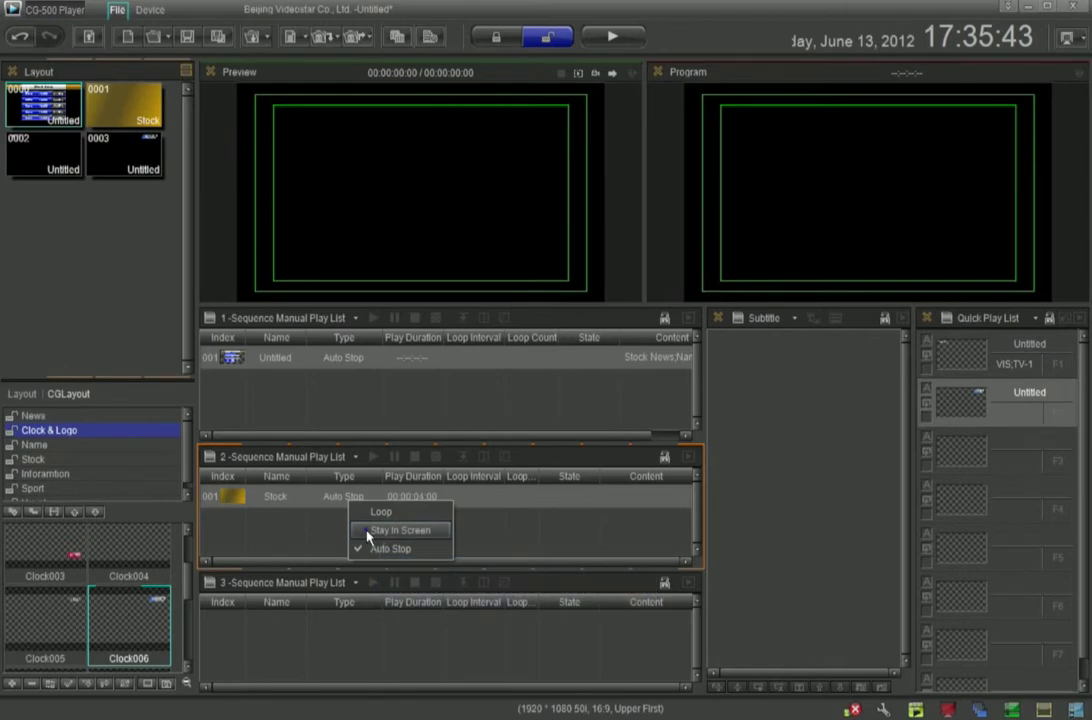
{"action": "left_click", "coordinate": [372, 530]}
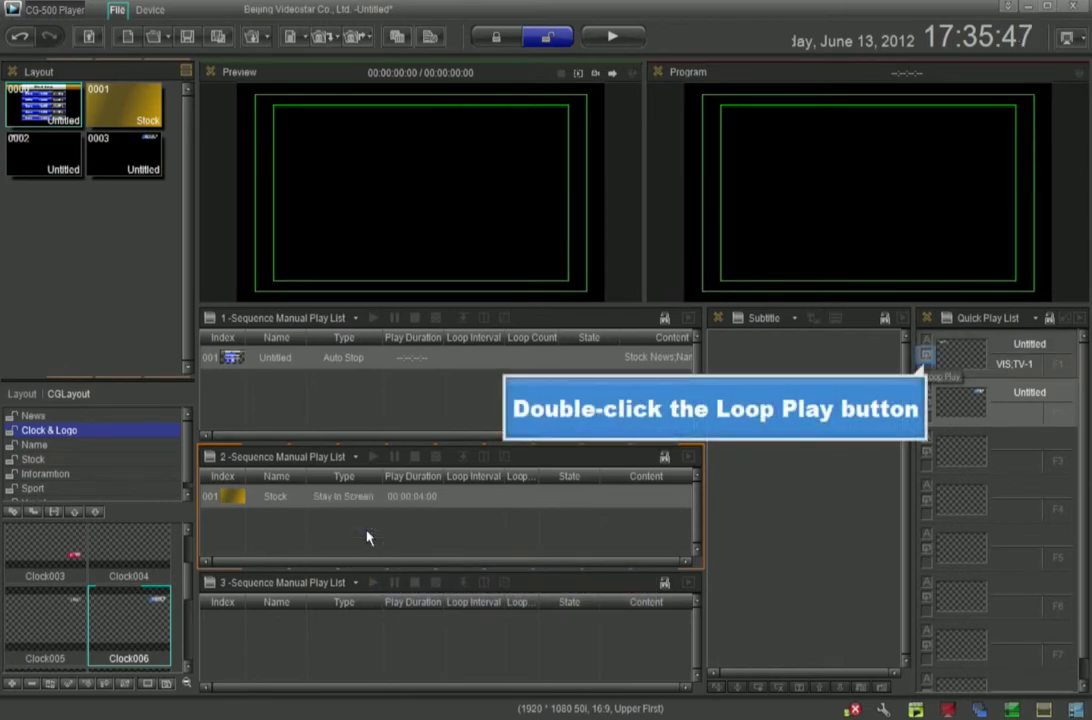
{"action": "double_click", "coordinate": [925, 356]}
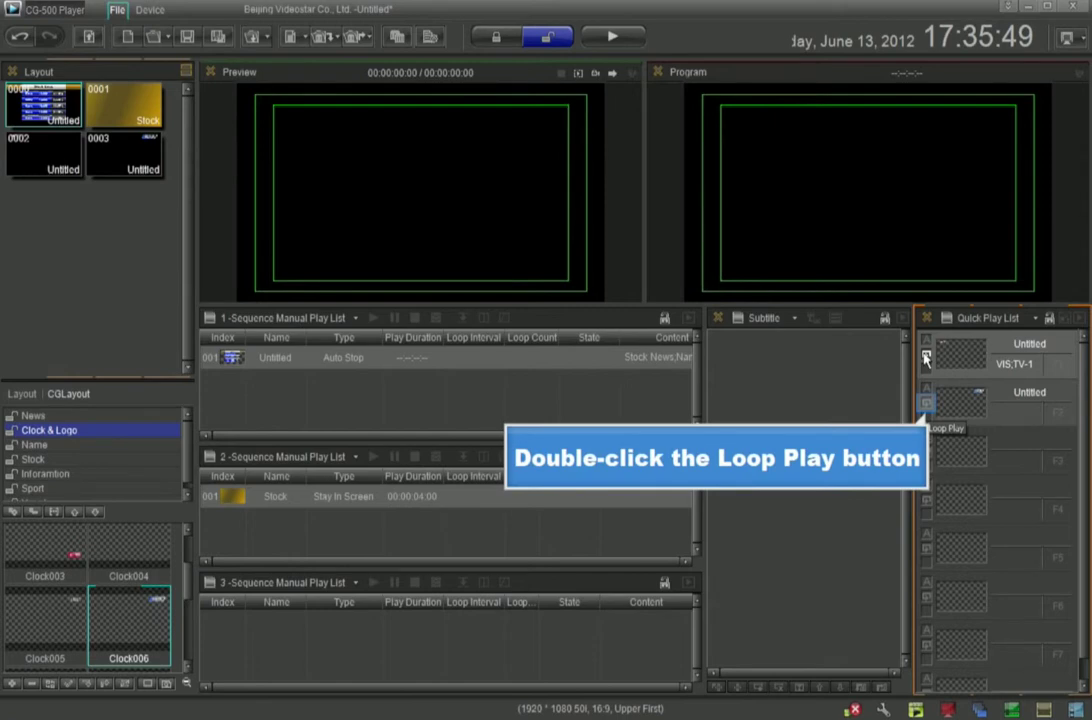
{"action": "double_click", "coordinate": [926, 404]}
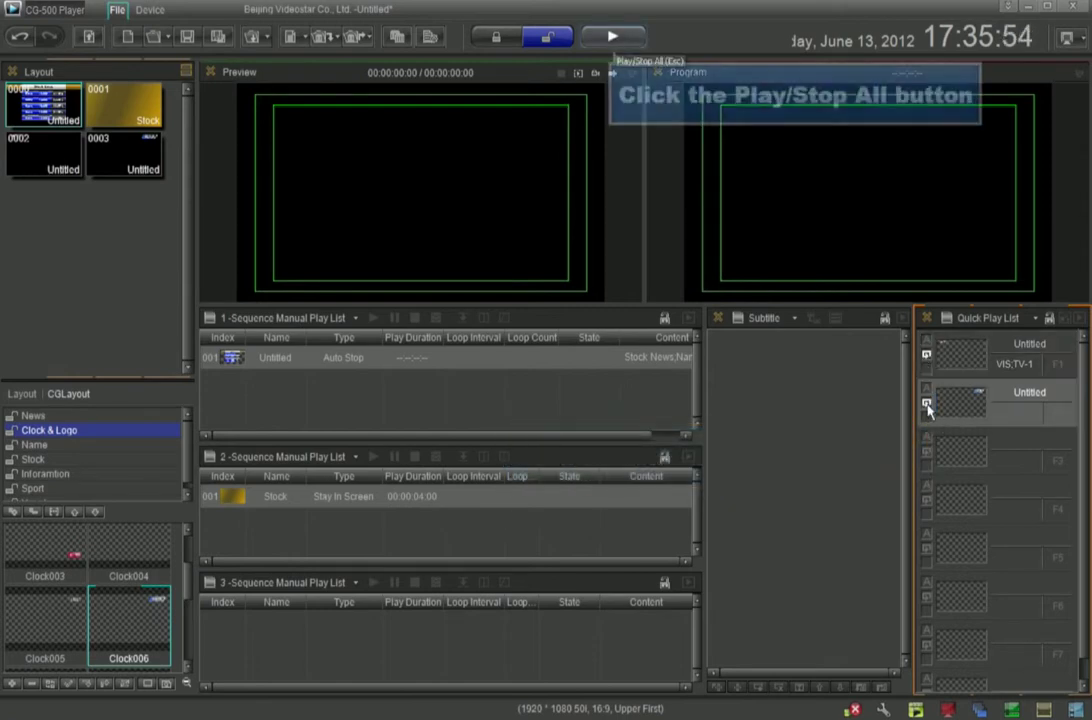
Step: Start playout for all lists and play out the gold background, the logo, the clock and the stock layout in that order
{"action": "left_click", "coordinate": [612, 38]}
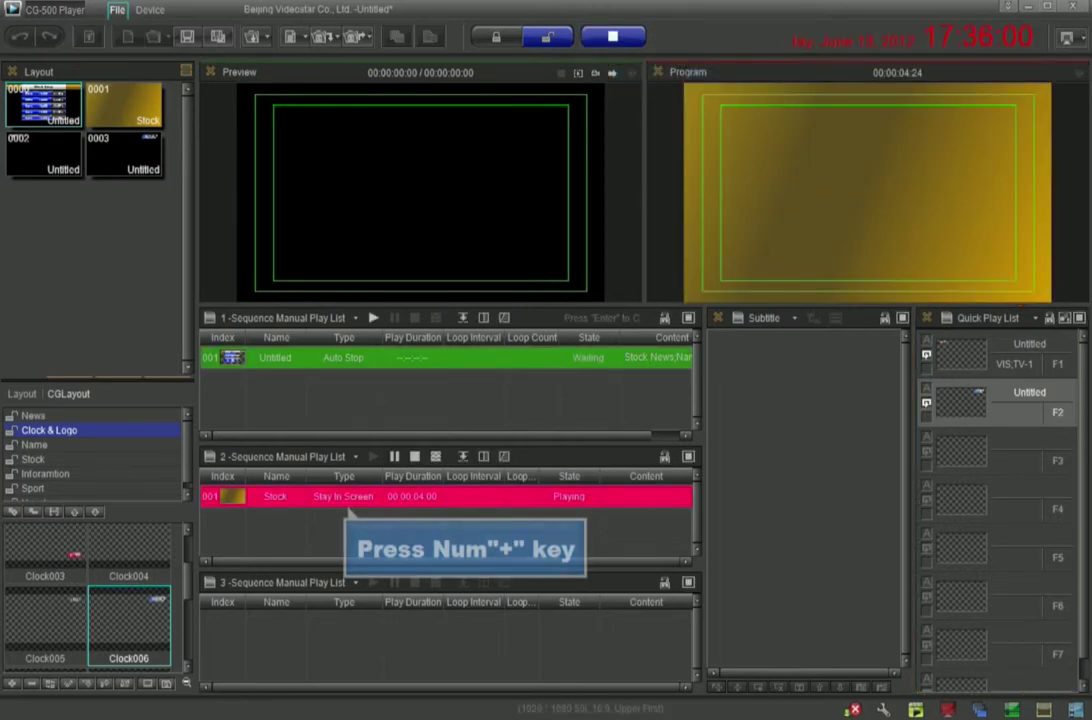
{"action": "key", "text": "F1"}
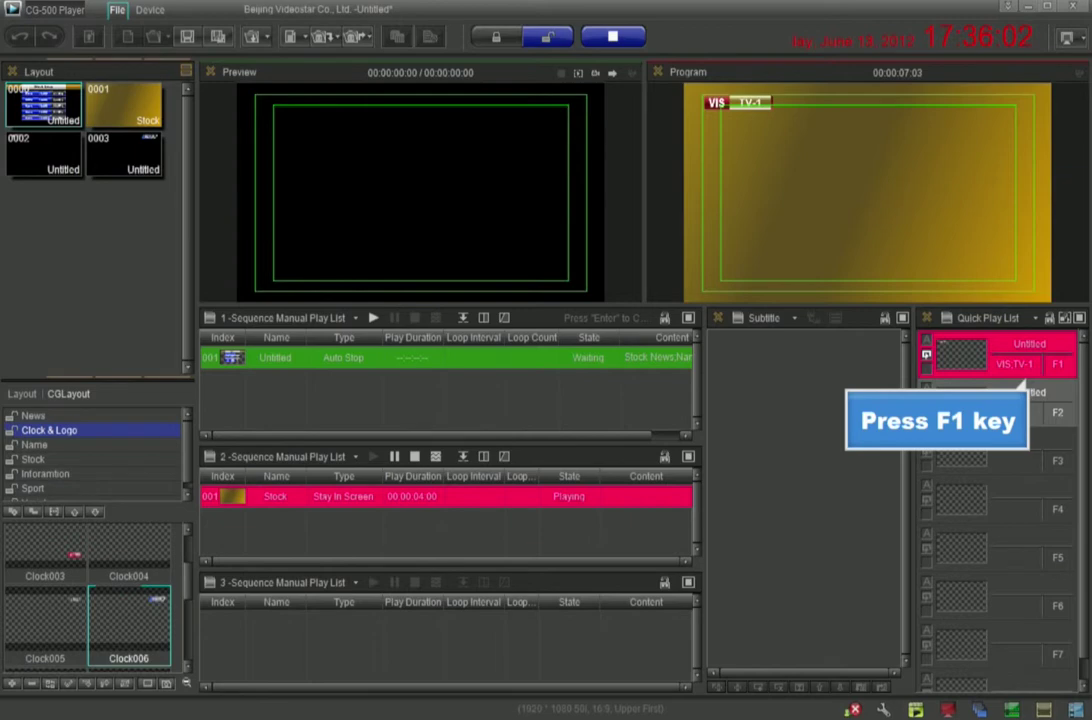
{"action": "key", "text": "F2"}
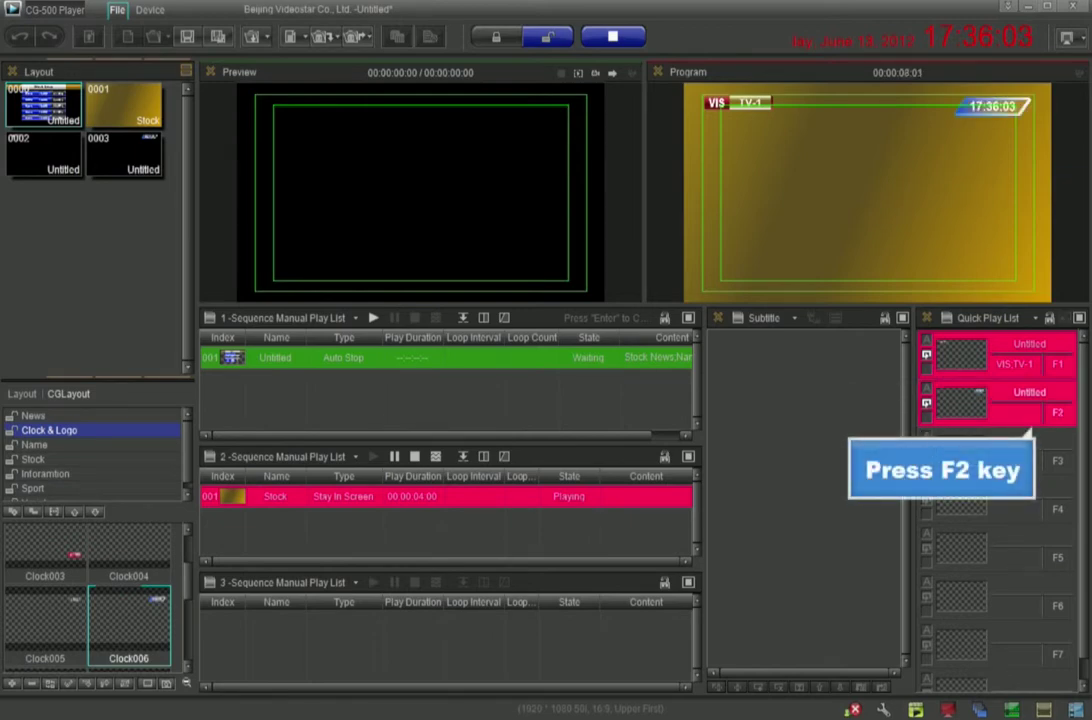
{"action": "key", "text": "Return"}
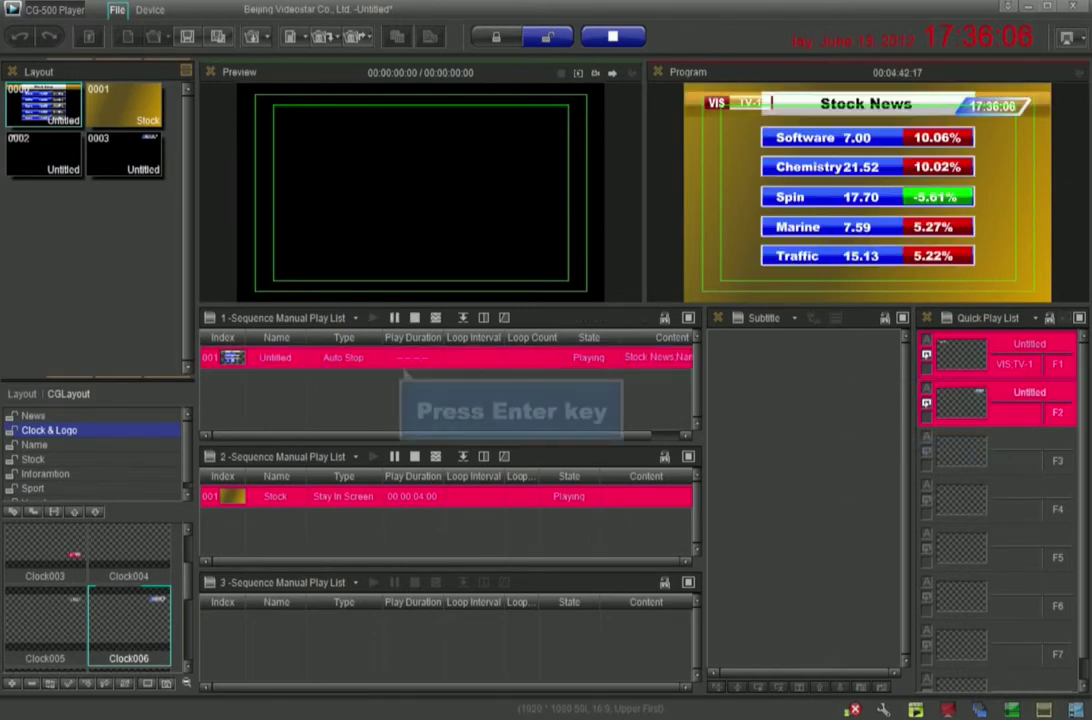